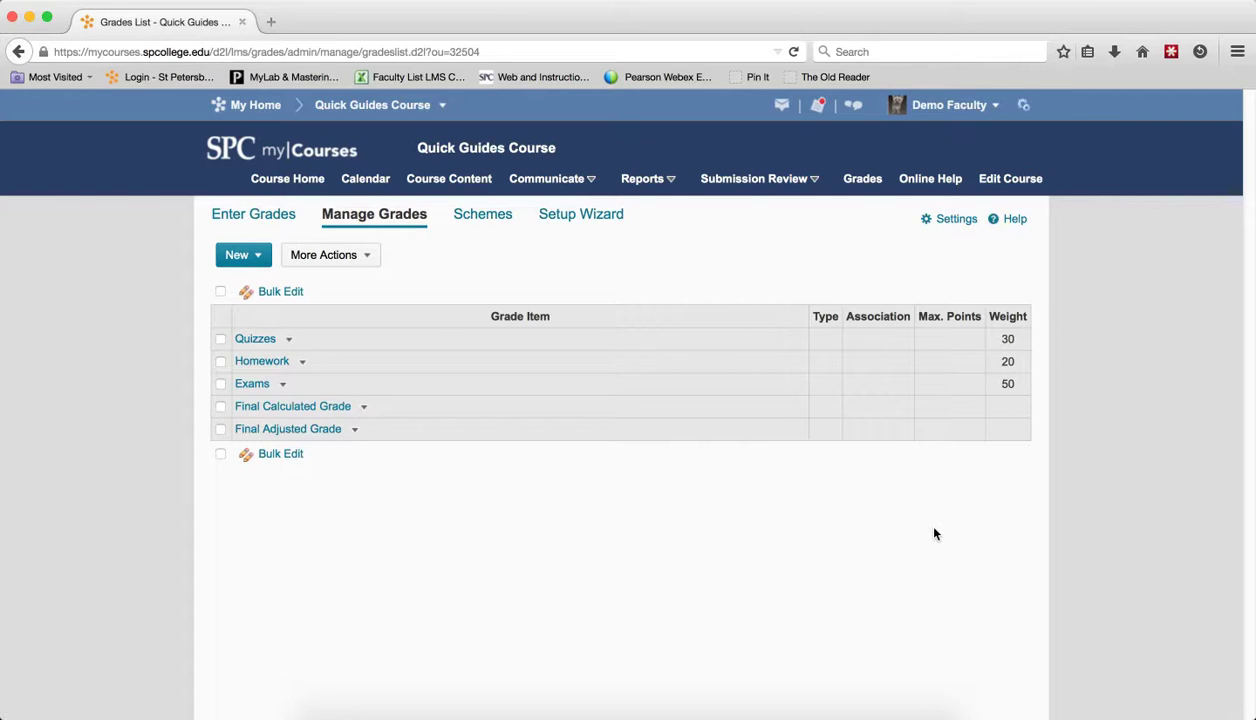
Start a new numeric grade item and name it Quiz 1
{"action": "left_click", "coordinate": [252, 260]}
{"action": "left_click", "coordinate": [262, 280]}
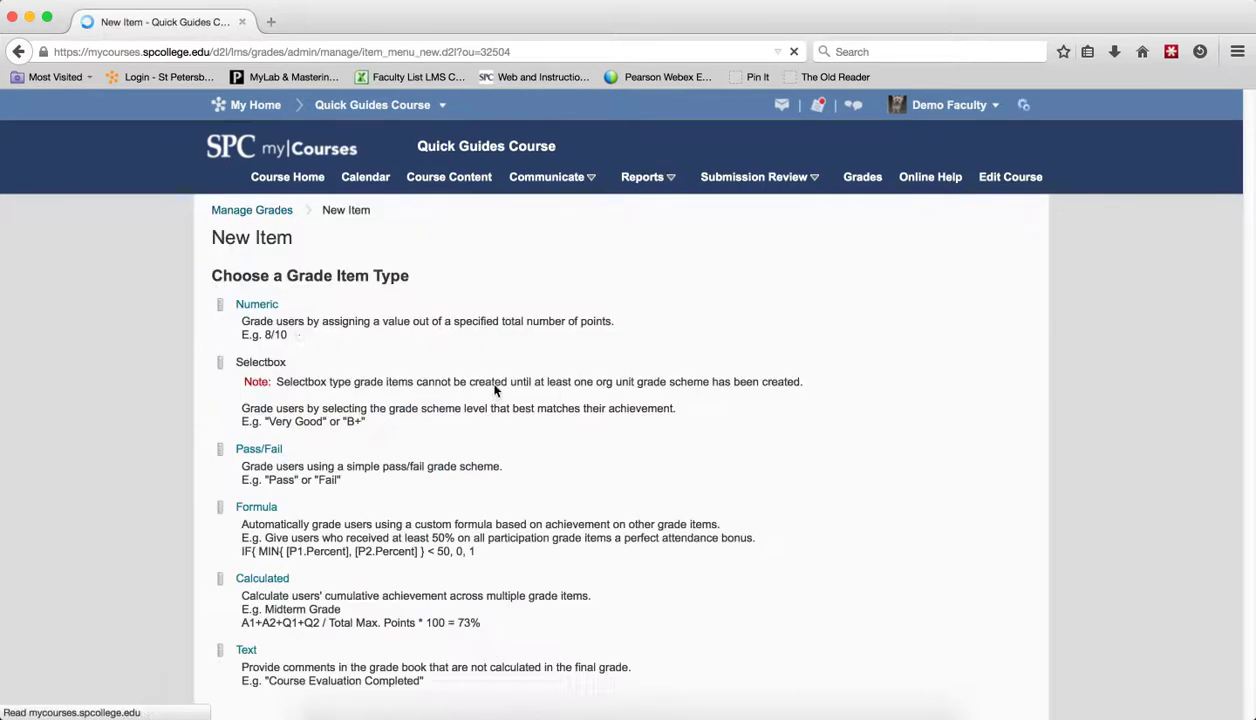
{"action": "left_click", "coordinate": [278, 310]}
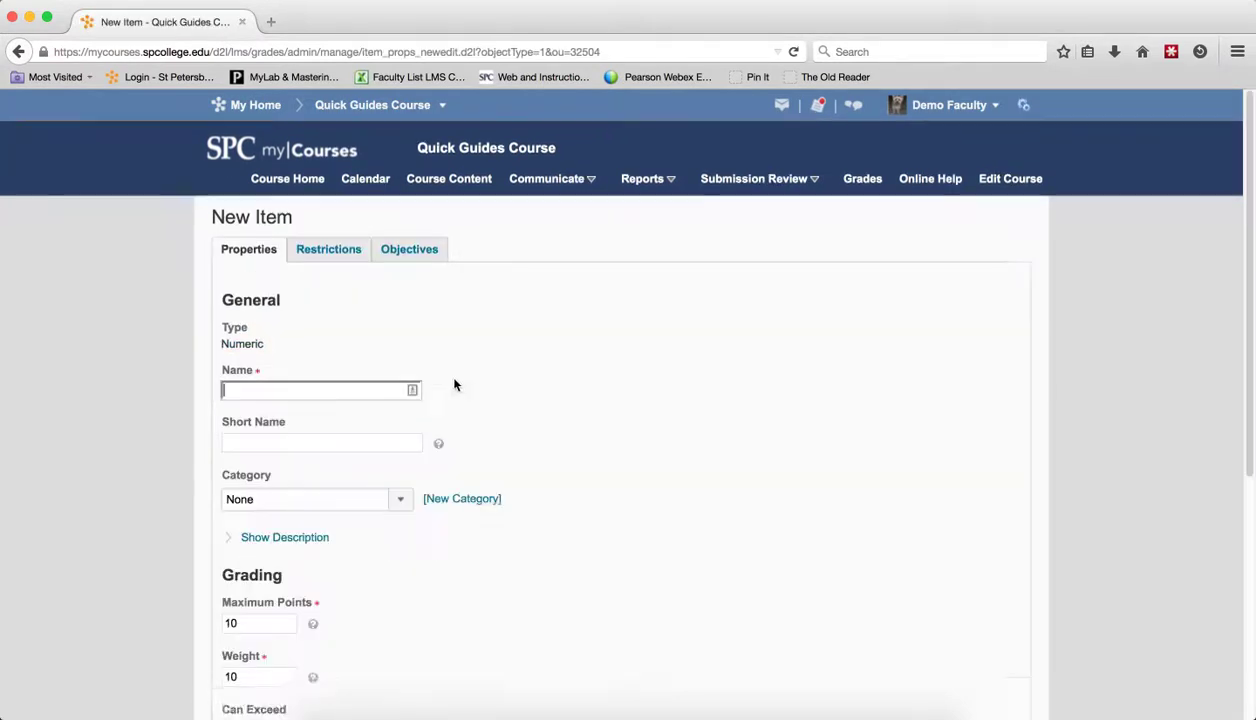
{"action": "type", "text": "Qui"}
{"action": "key", "text": "BackSpace"}
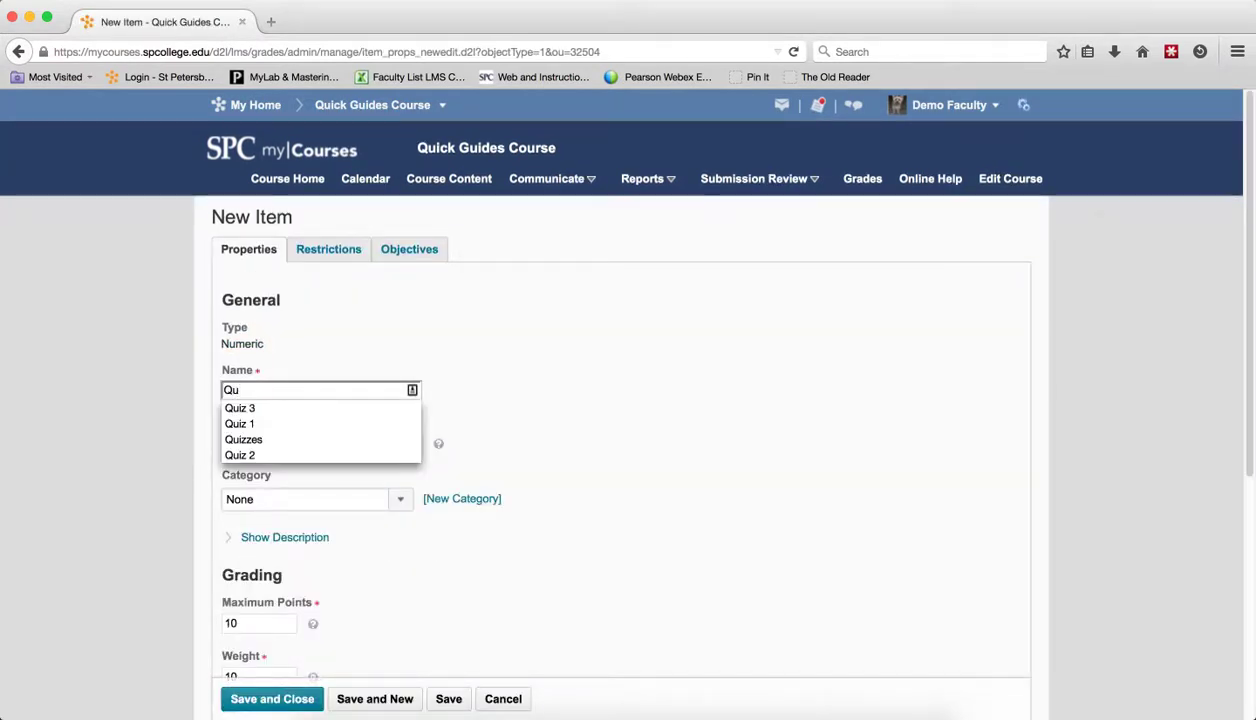
{"action": "key", "text": "Escape"}
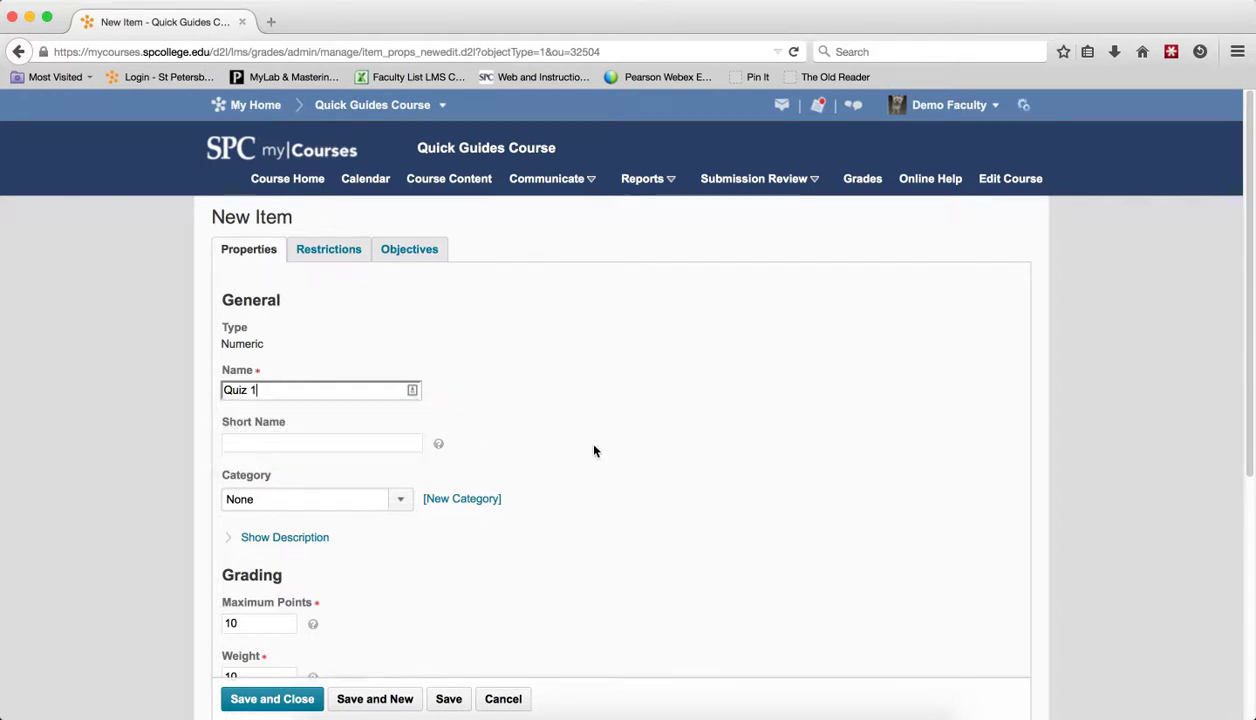
{"action": "type", "text": "iz 1"}
Assign Quiz 1 to the Quizzes category, keep the default grading settings, and save the item
{"action": "scroll", "coordinate": [588, 448], "scroll_direction": "down", "scroll_amount": 2}
{"action": "left_click", "coordinate": [398, 422]}
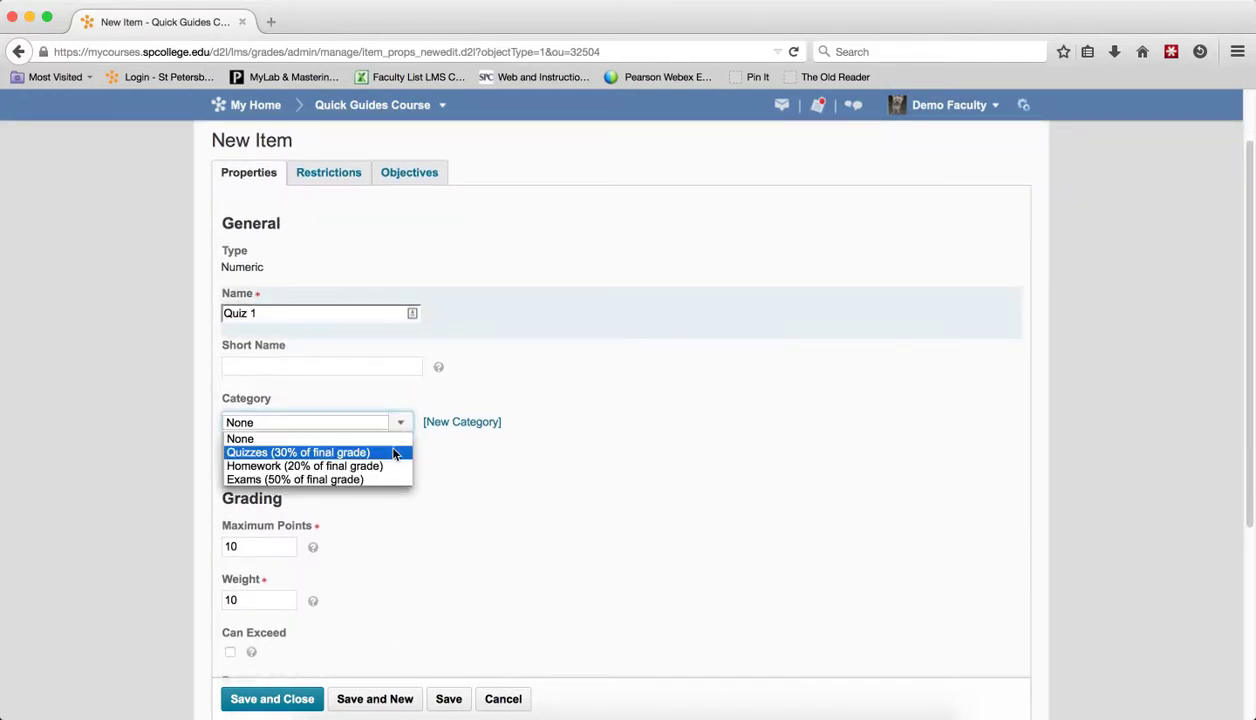
{"action": "left_click", "coordinate": [394, 453]}
{"action": "scroll", "coordinate": [562, 512], "scroll_direction": "down", "scroll_amount": 3}
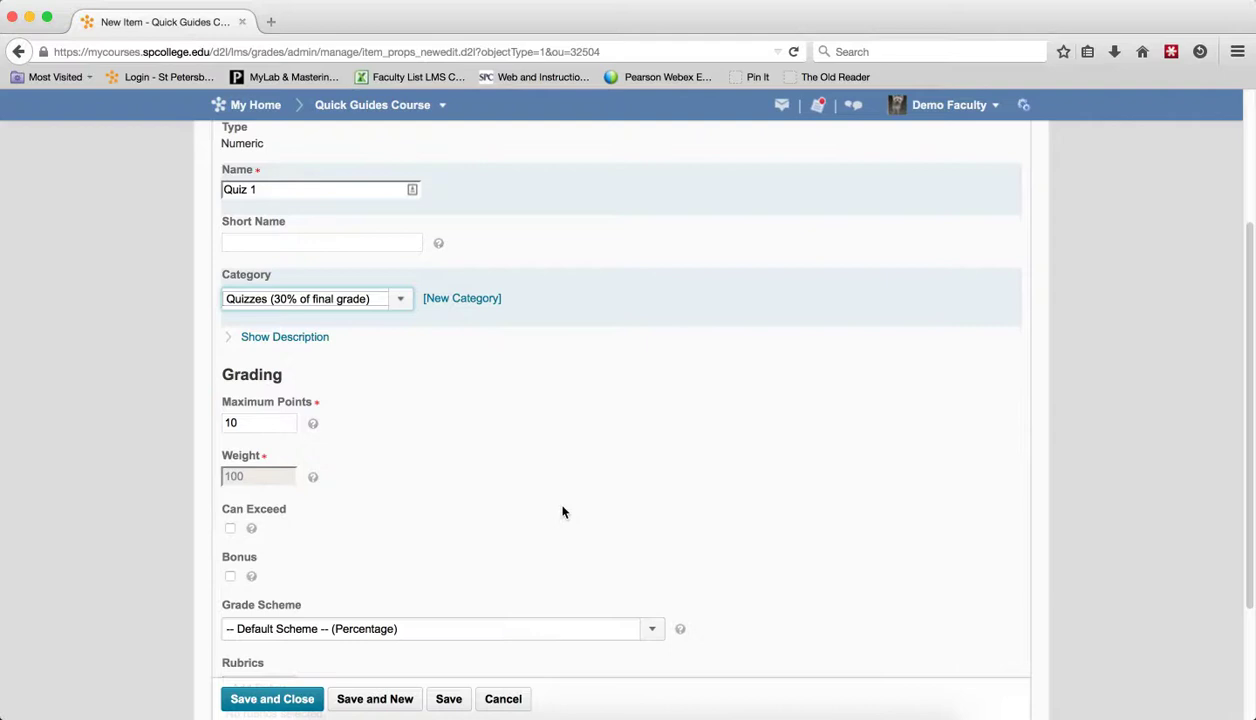
{"action": "scroll", "coordinate": [540, 500], "scroll_direction": "down", "scroll_amount": 2}
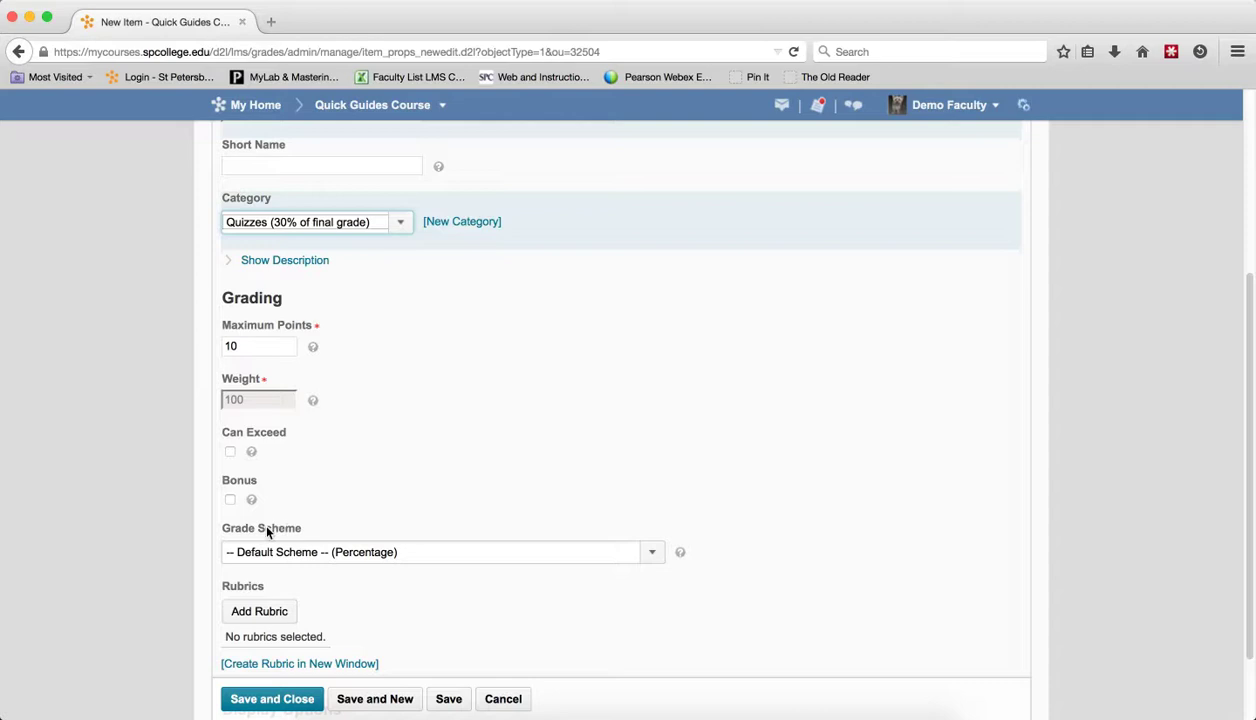
{"action": "left_click", "coordinate": [265, 697]}
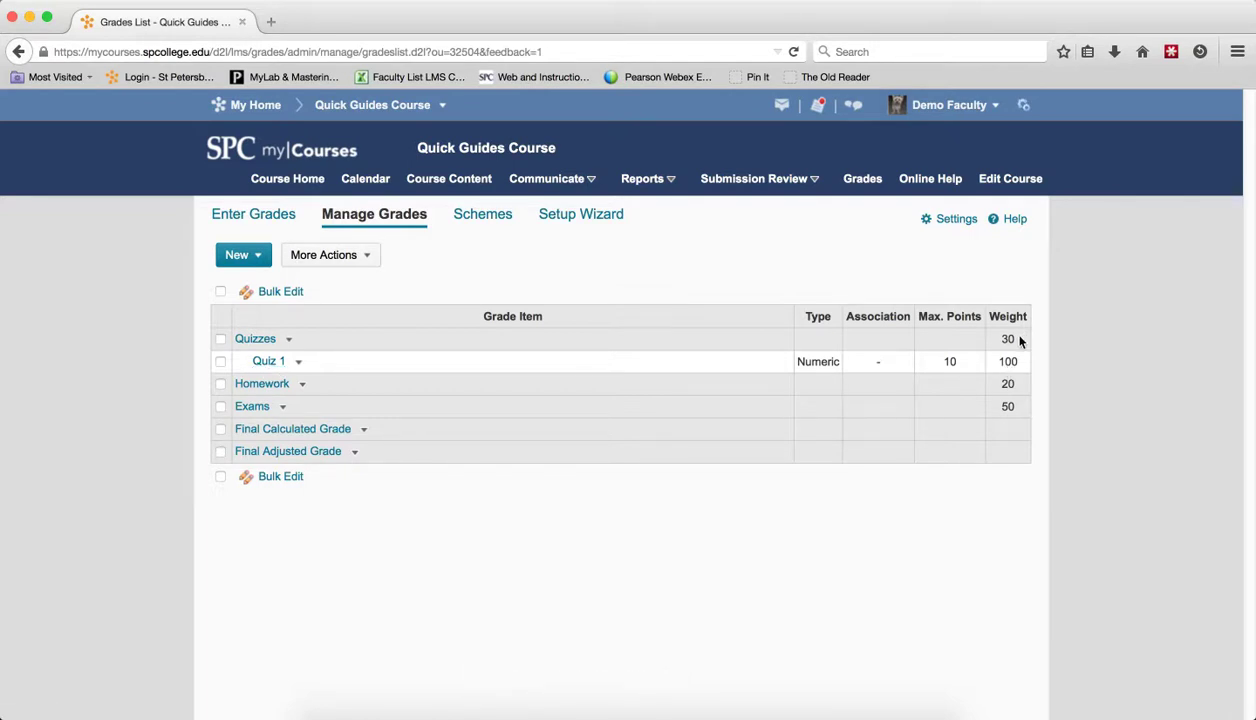
Create and save a numeric grade item named Quiz 2 in the Quizzes category with the default grading settings
{"action": "left_click", "coordinate": [243, 256]}
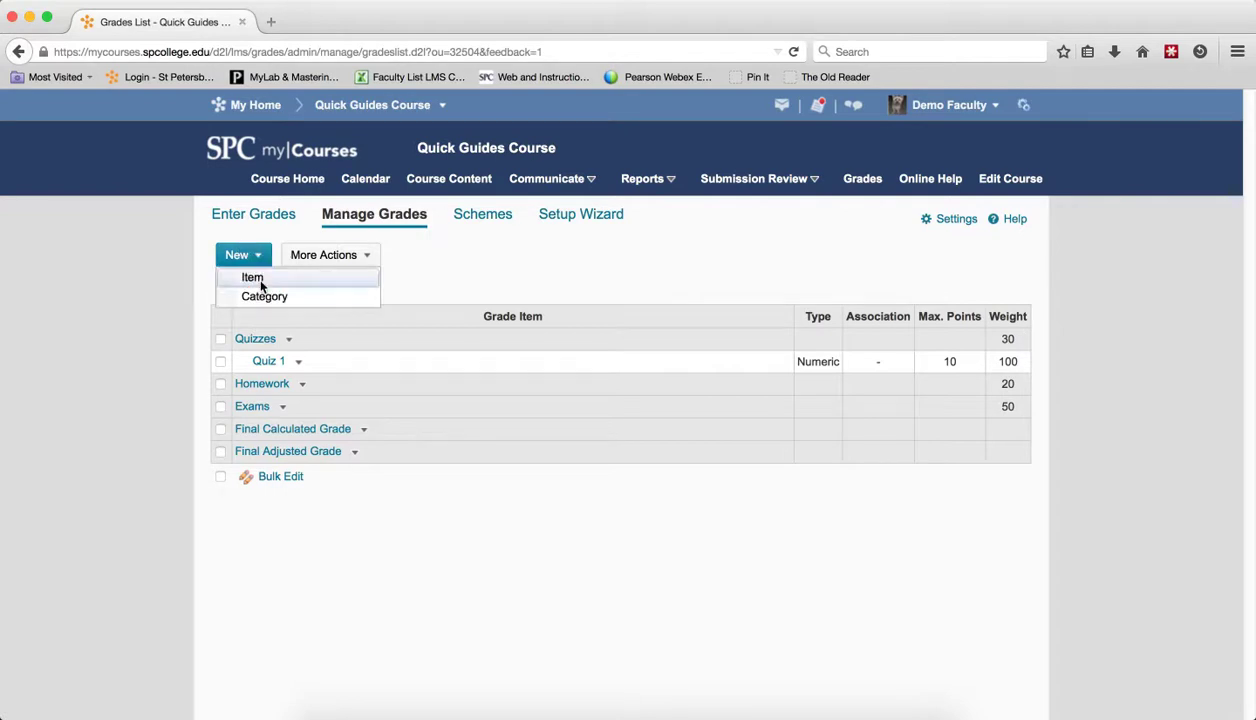
{"action": "left_click", "coordinate": [253, 278]}
{"action": "left_click", "coordinate": [262, 306]}
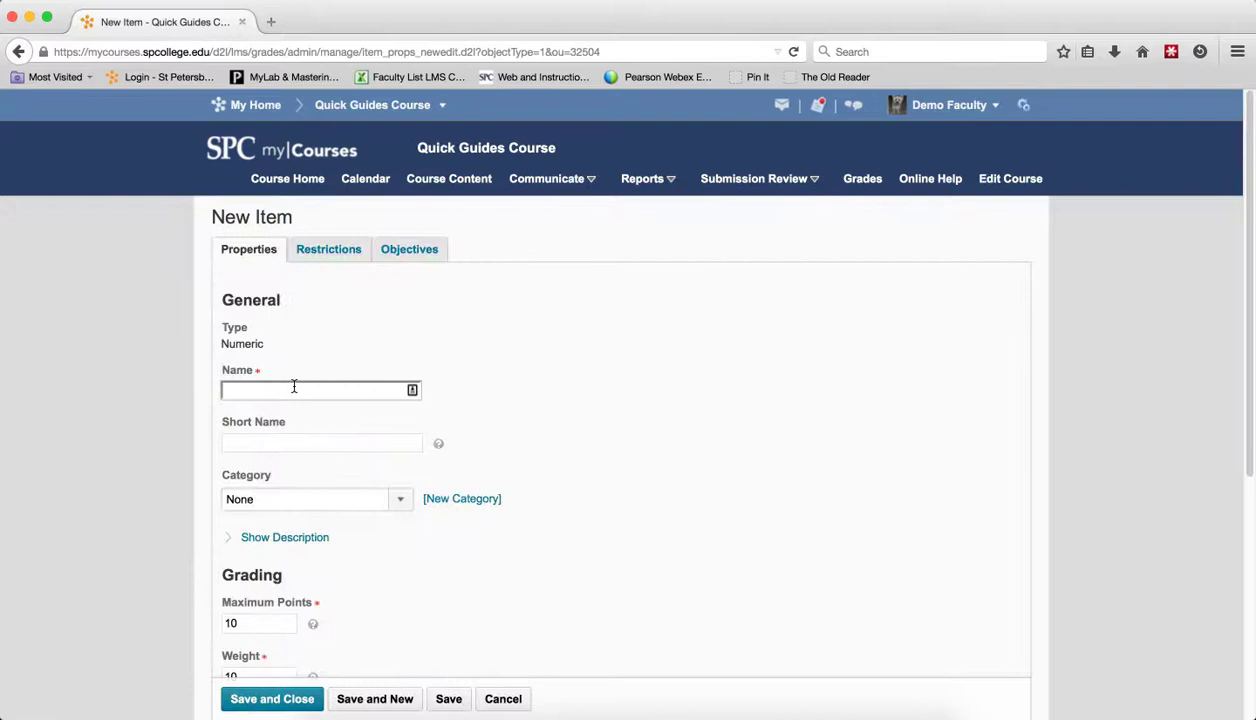
{"action": "type", "text": "Qui"}
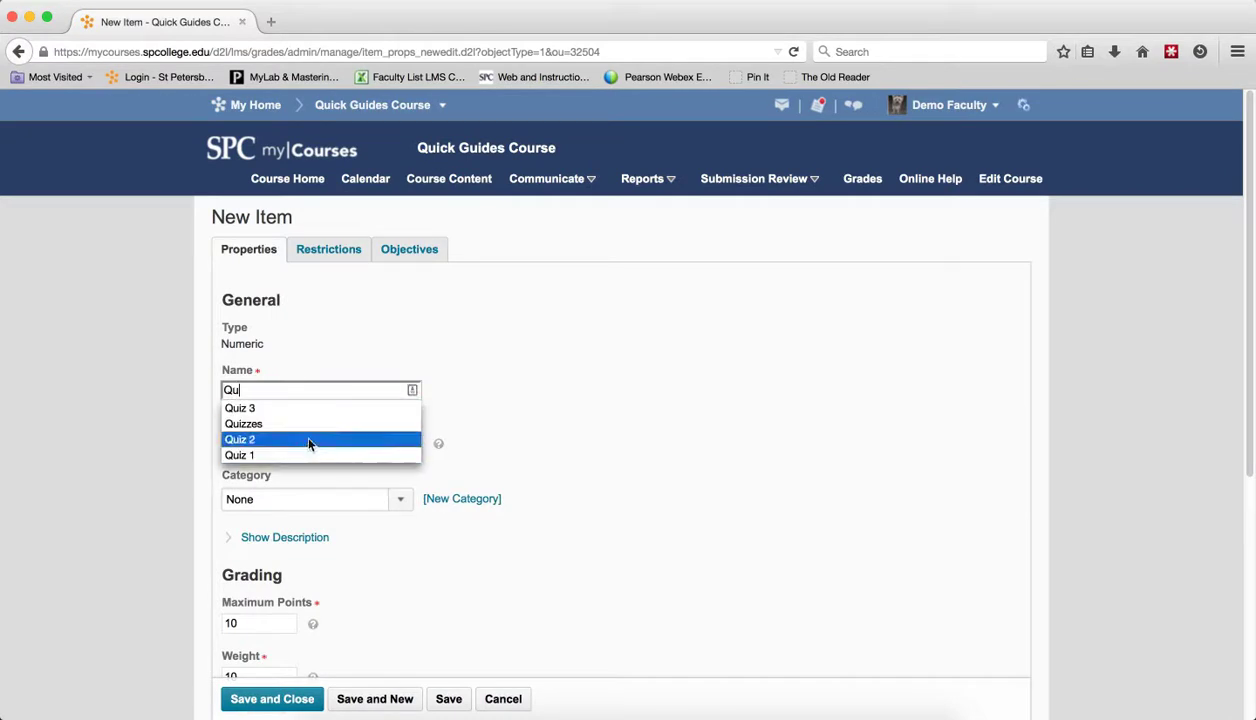
{"action": "left_click", "coordinate": [308, 443]}
{"action": "left_click", "coordinate": [400, 499]}
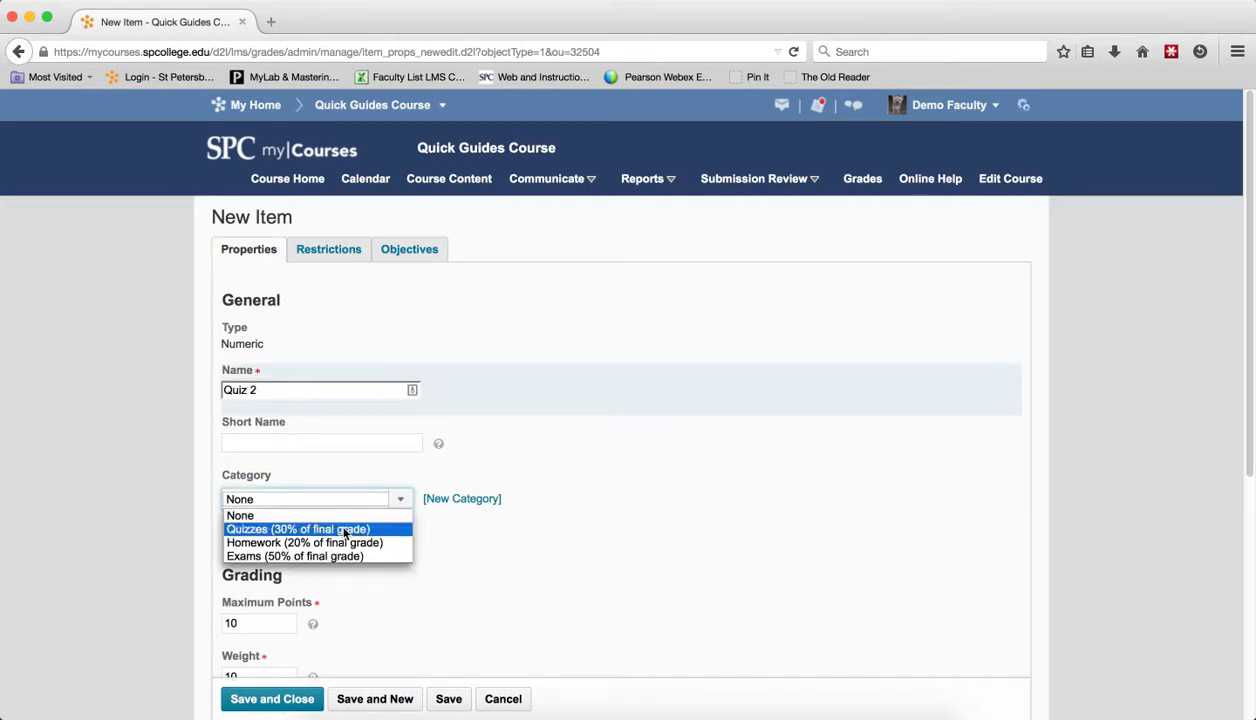
{"action": "left_click", "coordinate": [340, 524]}
{"action": "scroll", "coordinate": [321, 620], "scroll_direction": "down", "scroll_amount": 5}
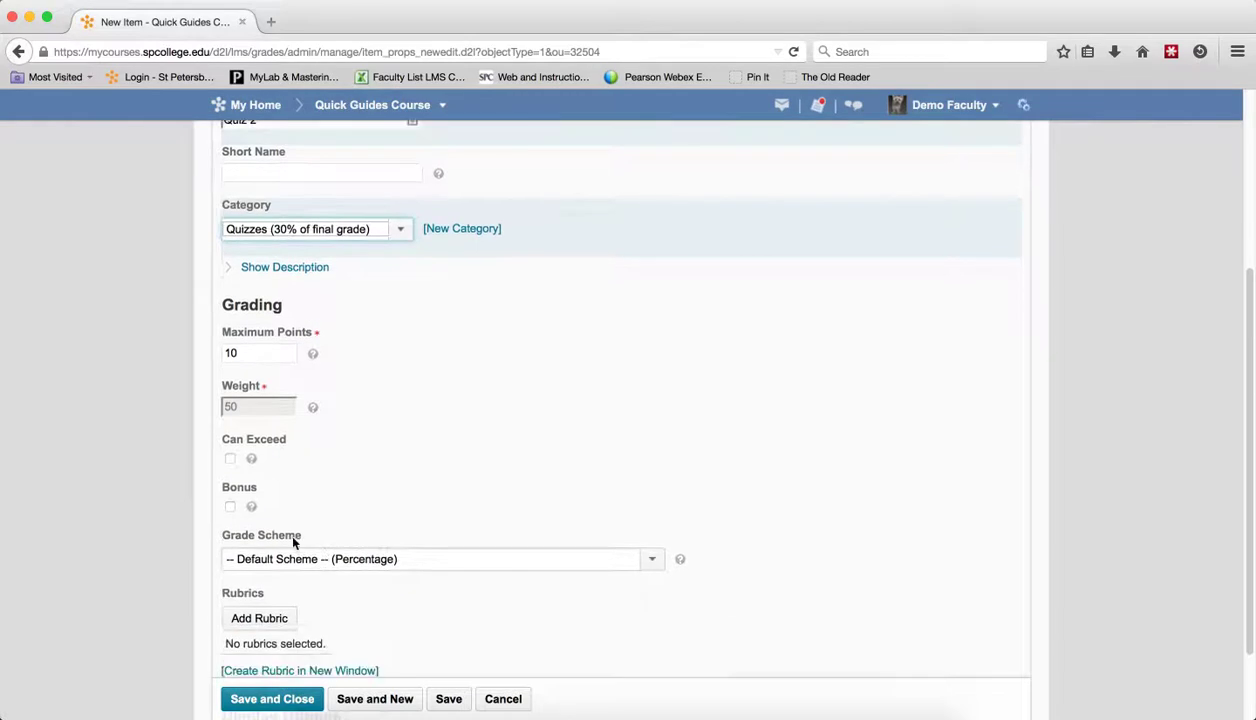
{"action": "left_click", "coordinate": [279, 702]}
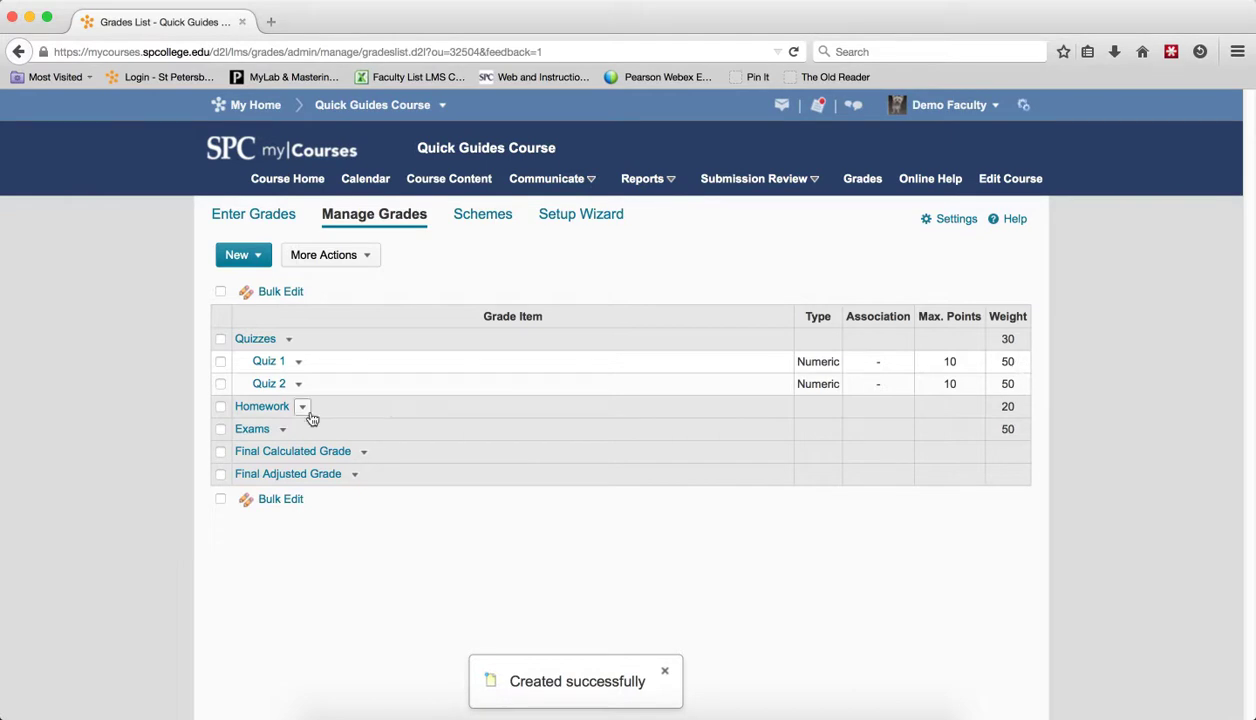
Start a new numeric grade item and name it Homework 1
{"action": "left_click", "coordinate": [243, 257]}
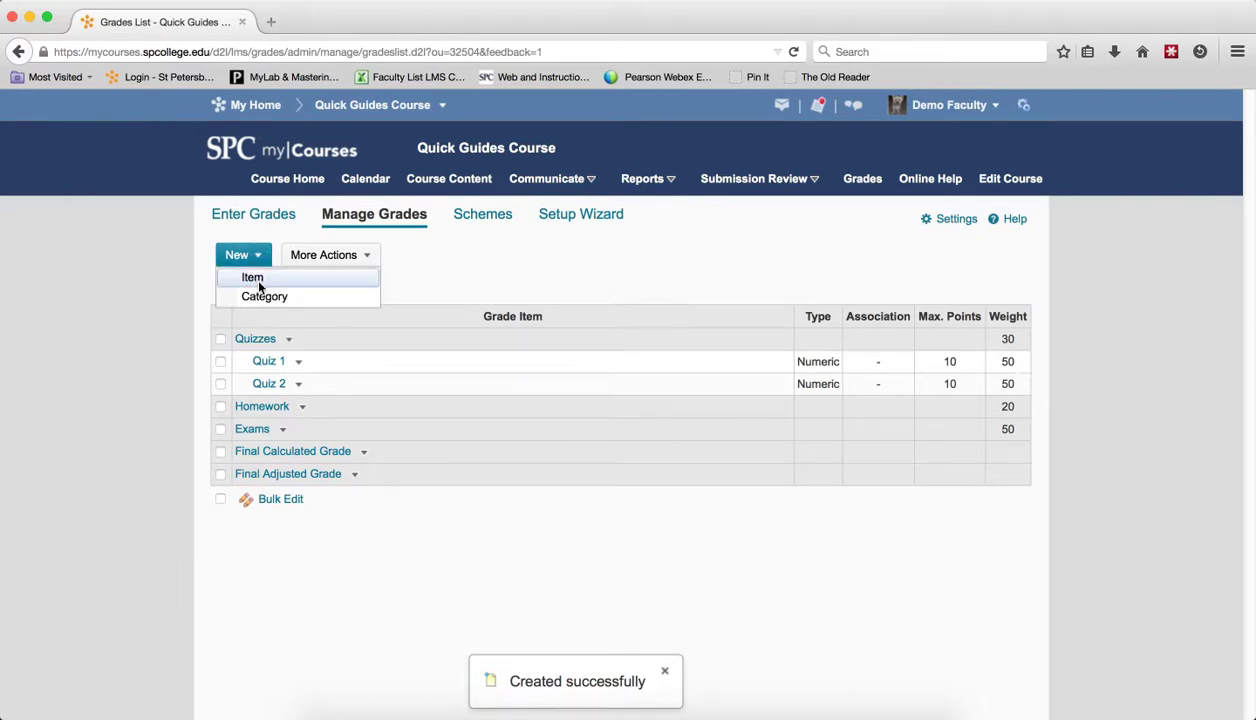
{"action": "left_click", "coordinate": [258, 284]}
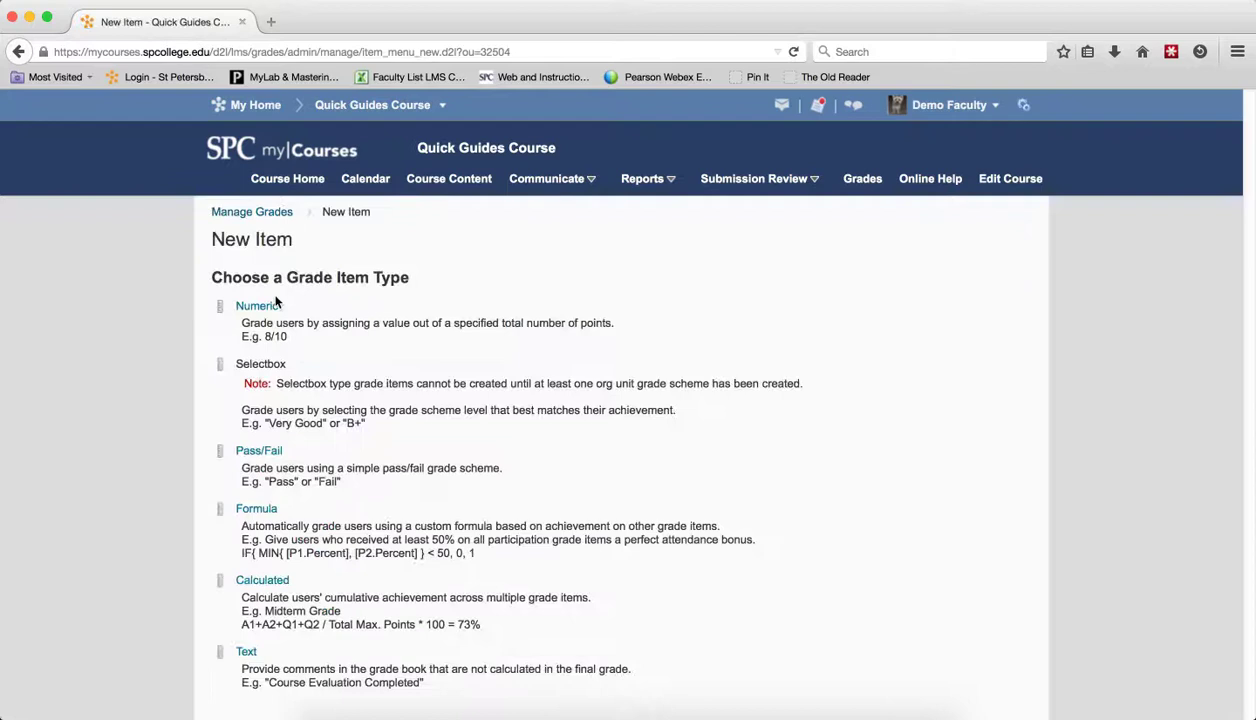
{"action": "left_click", "coordinate": [276, 304]}
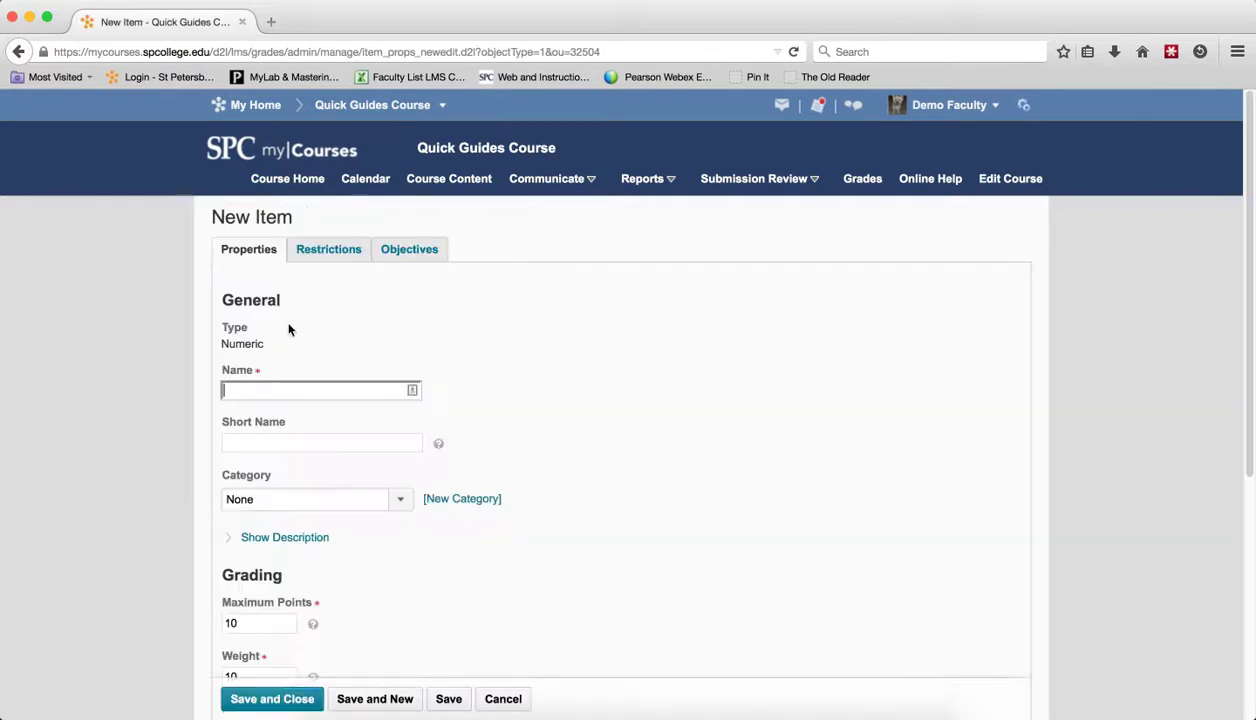
{"action": "type", "text": "HOme"}
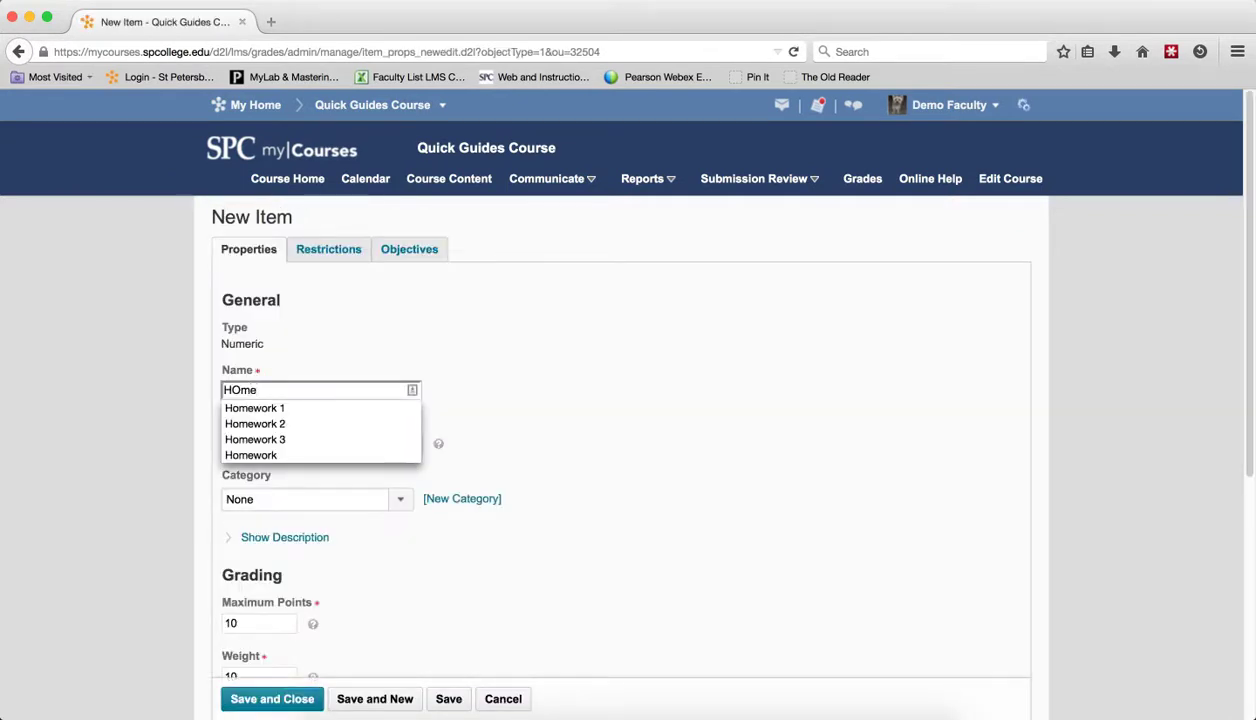
{"action": "key", "text": "BackSpace"}
{"action": "key", "text": "BackSpace"}
{"action": "key", "text": "BackSpace"}
{"action": "type", "text": "ome"}
{"action": "left_click", "coordinate": [256, 408]}
Assign Homework 1 to the Homework category with 20 maximum points and save the item
{"action": "left_click", "coordinate": [367, 500]}
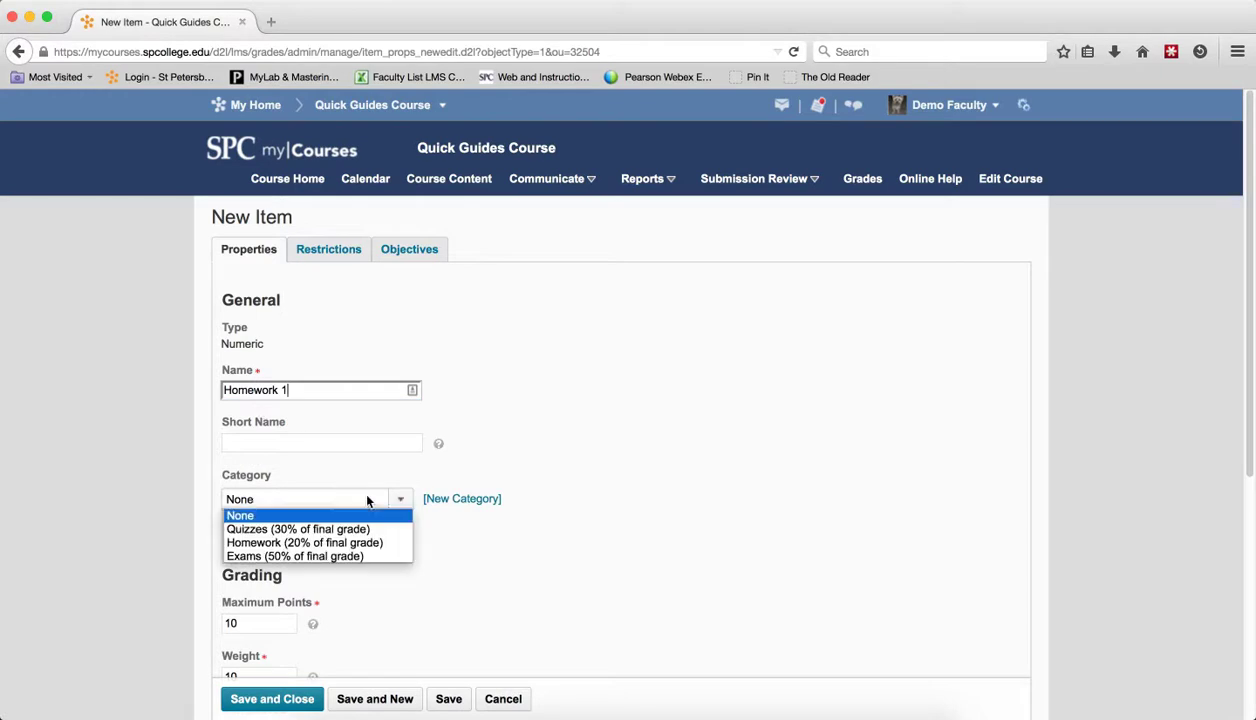
{"action": "left_click", "coordinate": [355, 541]}
{"action": "scroll", "coordinate": [528, 517], "scroll_direction": "down", "scroll_amount": 1}
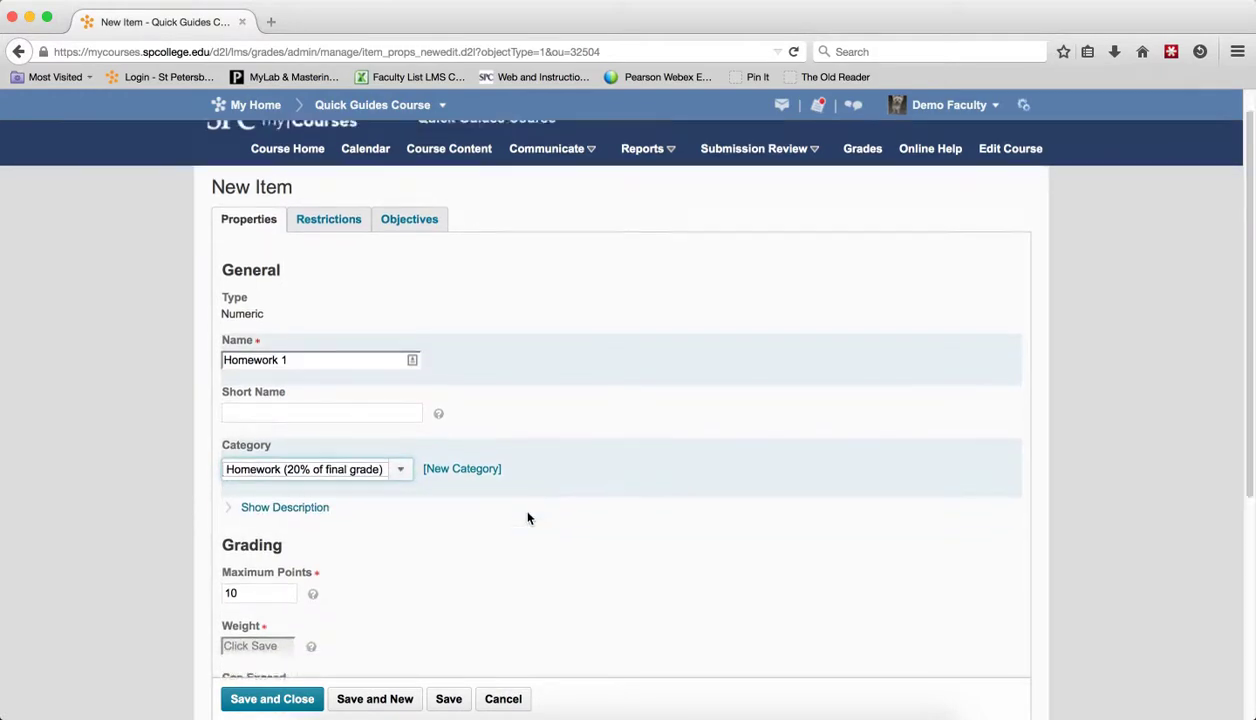
{"action": "scroll", "coordinate": [528, 517], "scroll_direction": "down", "scroll_amount": 3}
{"action": "left_click_drag", "start_coordinate": [262, 510], "coordinate": [209, 509]}
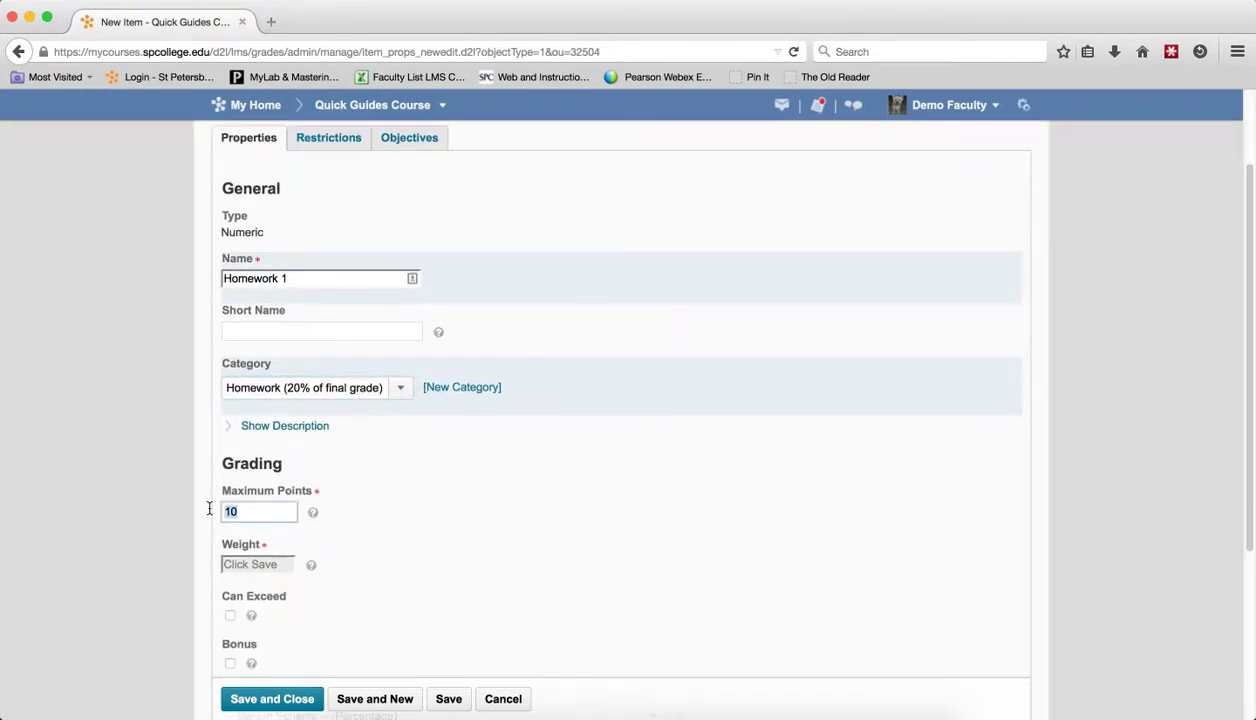
{"action": "type", "text": "20"}
{"action": "left_click", "coordinate": [478, 505]}
{"action": "scroll", "coordinate": [483, 512], "scroll_direction": "down", "scroll_amount": 7}
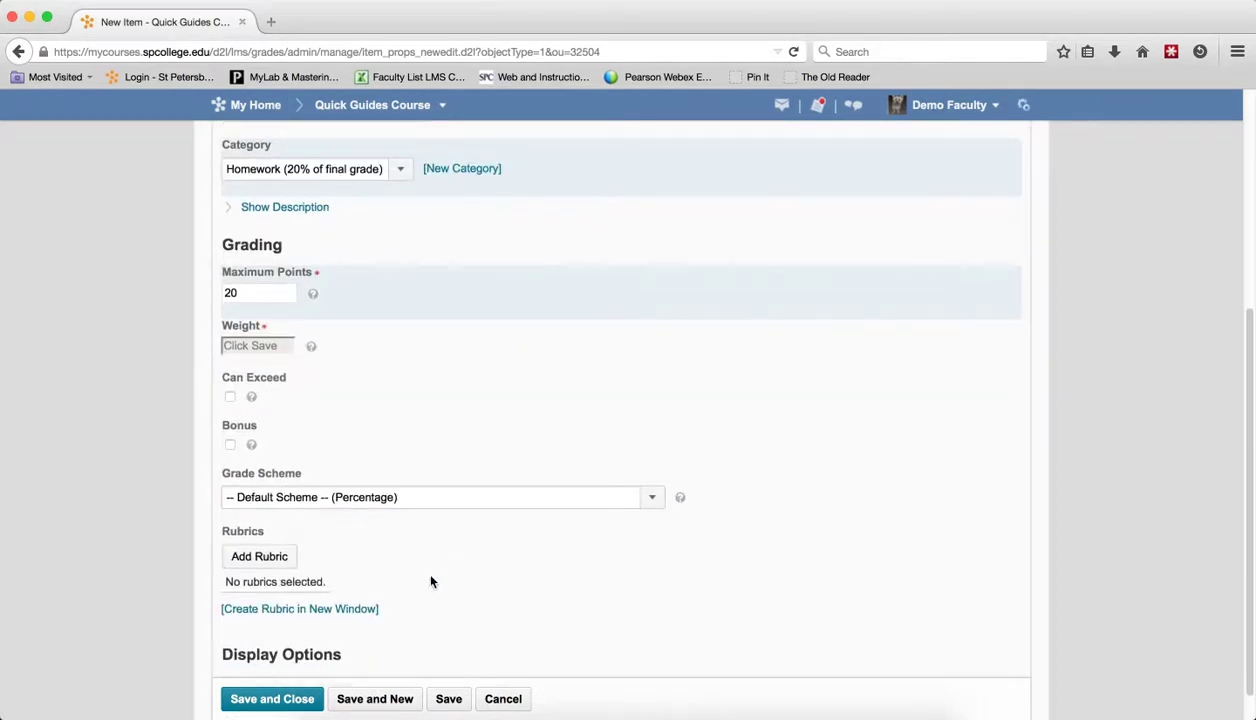
{"action": "left_click", "coordinate": [275, 700]}
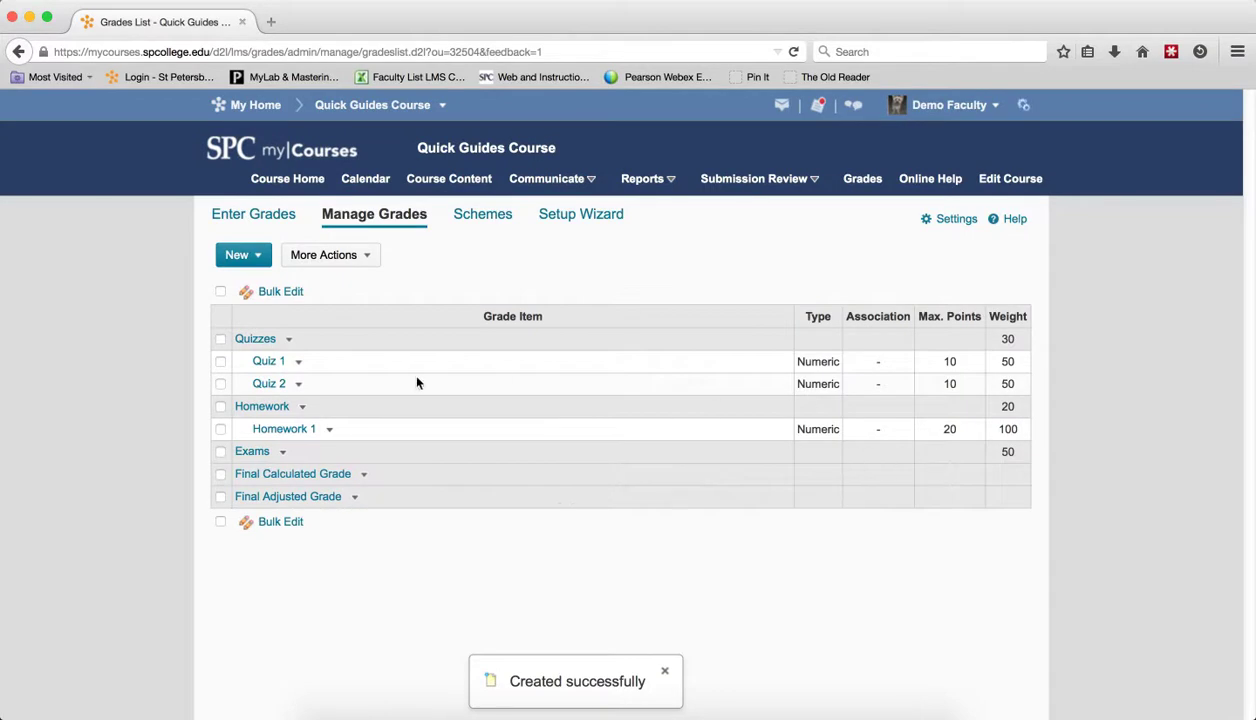
Start a new numeric grade item and name it Homework 2
{"action": "left_click", "coordinate": [250, 256]}
{"action": "left_click", "coordinate": [256, 279]}
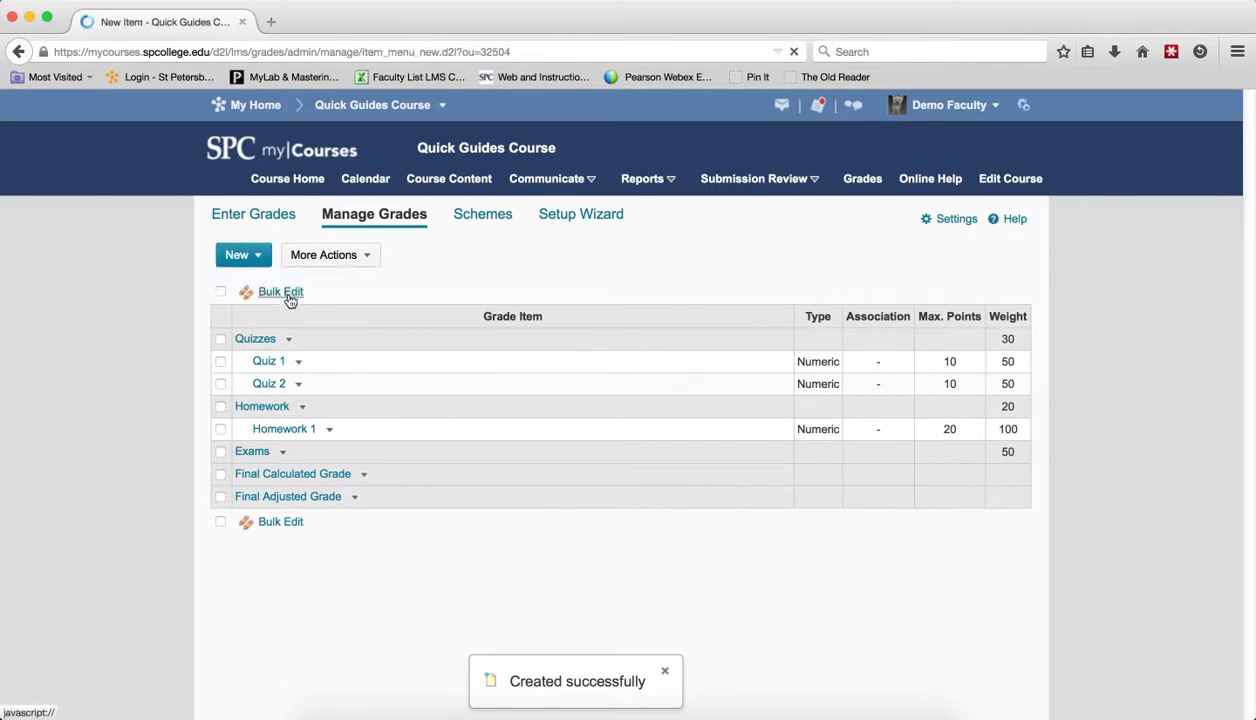
{"action": "left_click", "coordinate": [276, 309]}
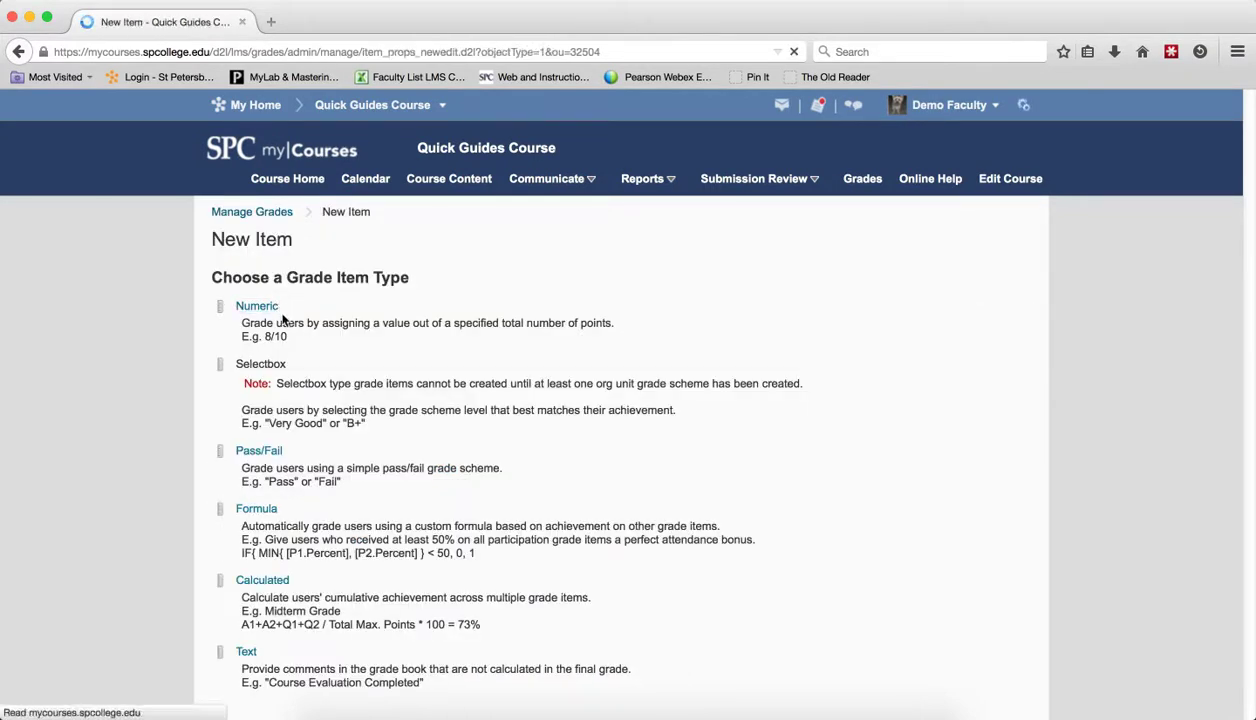
{"action": "type", "text": "Home"}
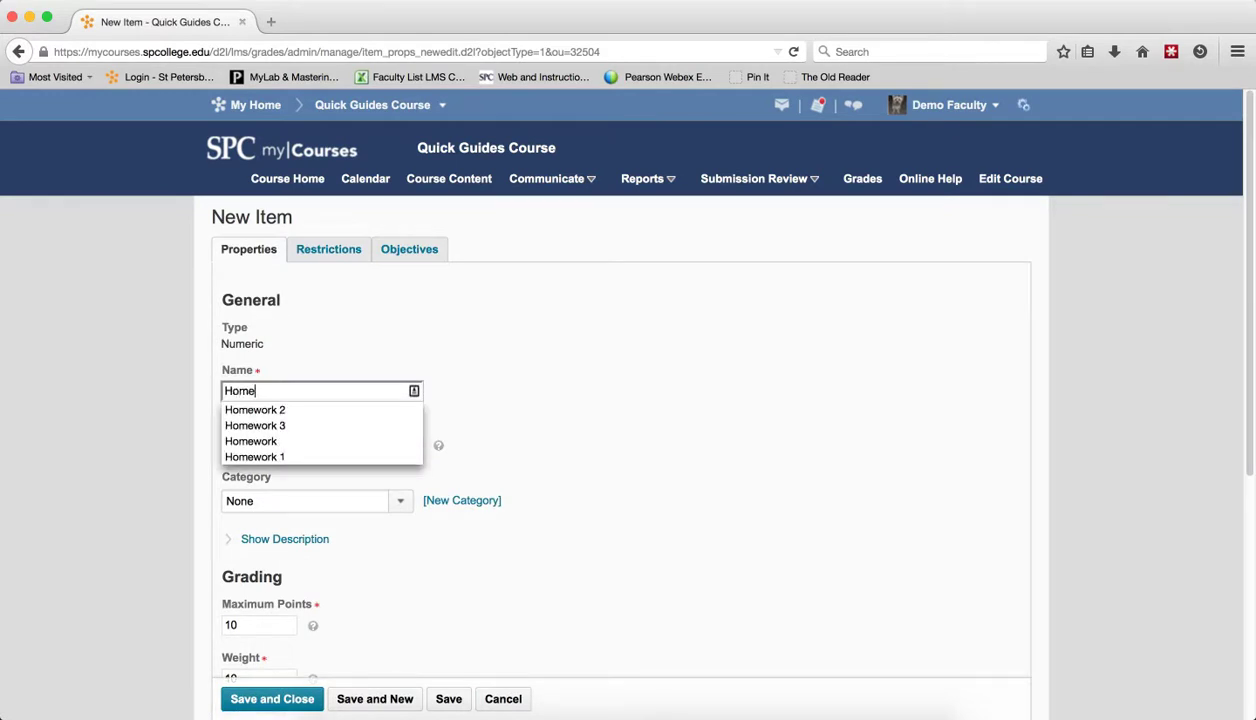
{"action": "left_click", "coordinate": [266, 410]}
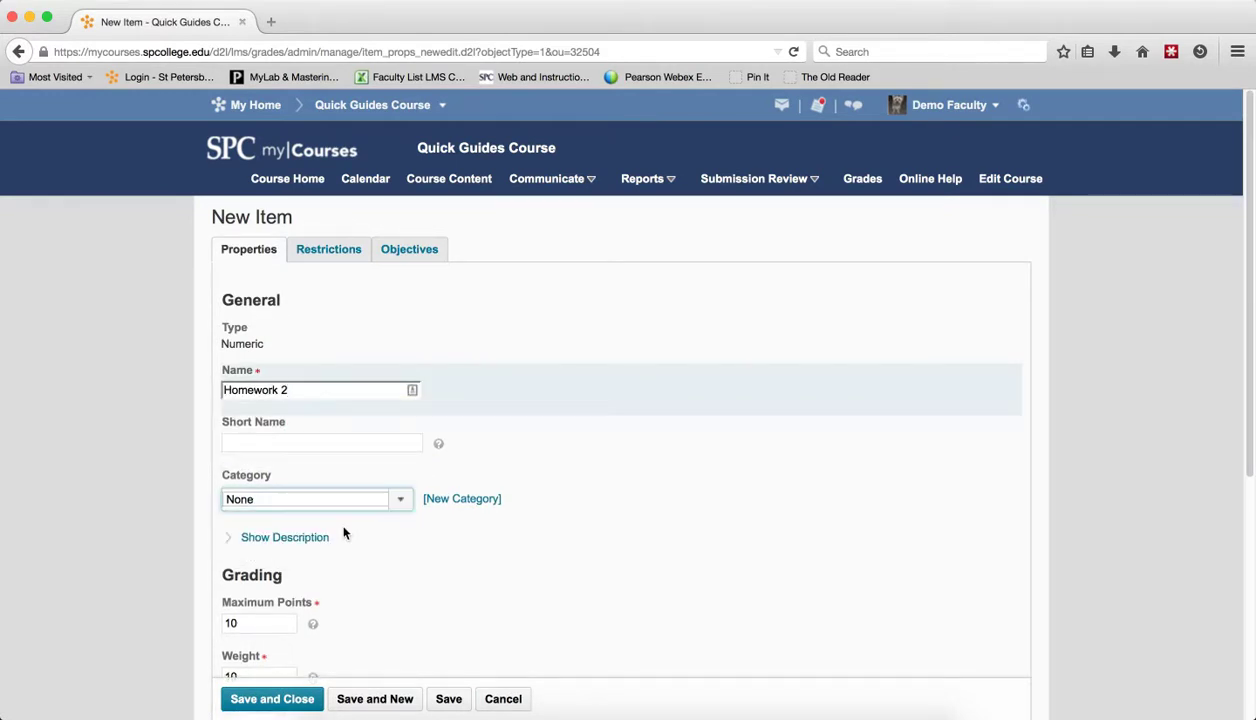
Assign Homework 2 to the Homework category with 15 maximum points and save the item
{"action": "left_click", "coordinate": [332, 501]}
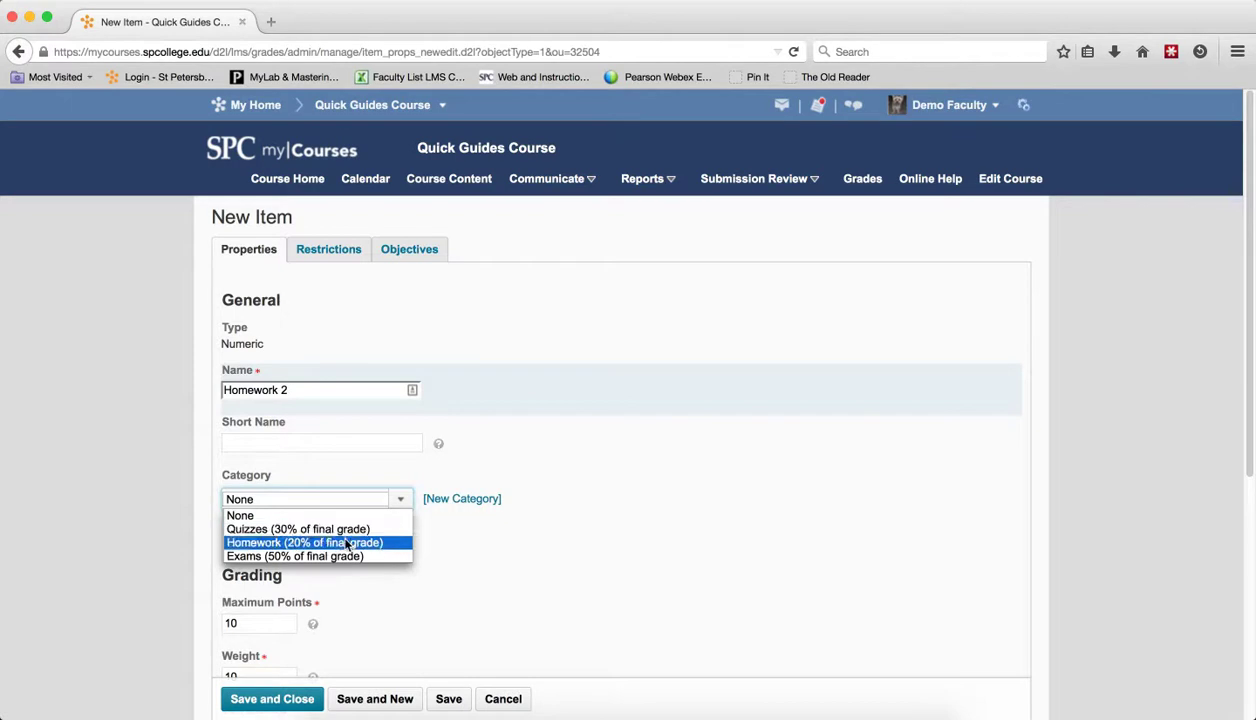
{"action": "left_click", "coordinate": [340, 542]}
{"action": "left_click", "coordinate": [222, 622]}
{"action": "type", "text": "10"}
{"action": "key", "text": "BackSpace"}
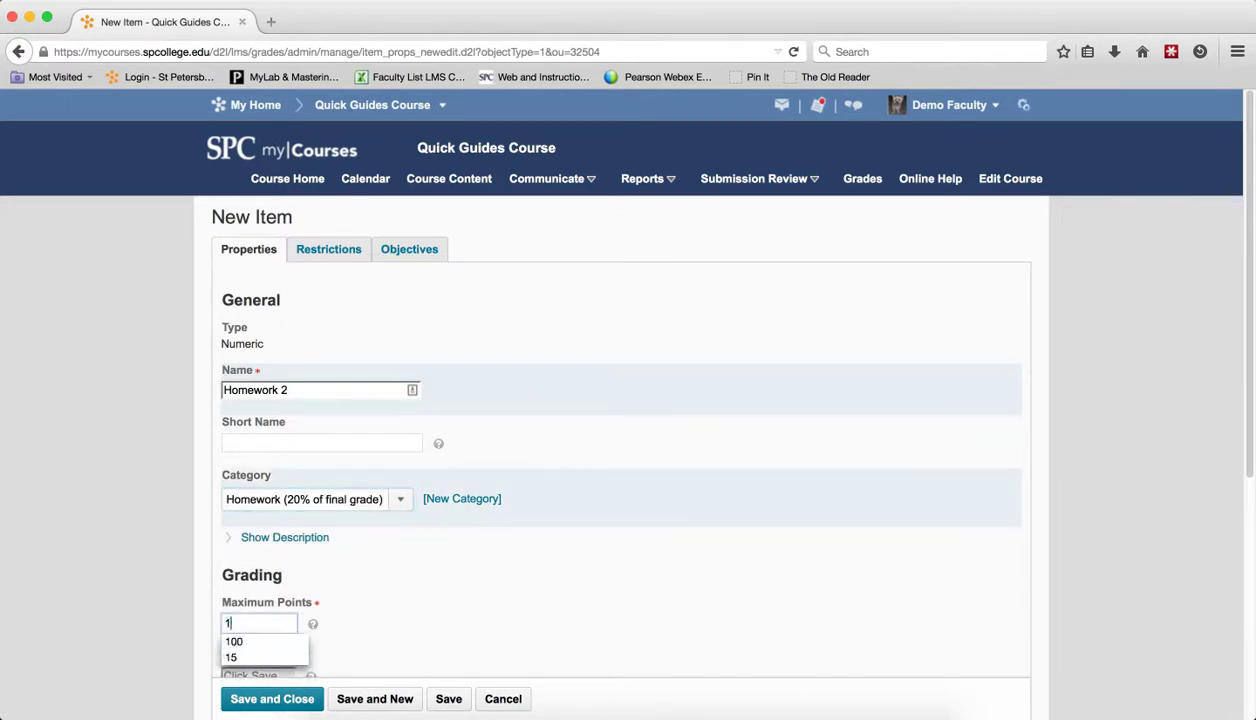
{"action": "type", "text": "5"}
{"action": "scroll", "coordinate": [305, 600], "scroll_direction": "down", "scroll_amount": 3}
{"action": "left_click", "coordinate": [288, 697]}
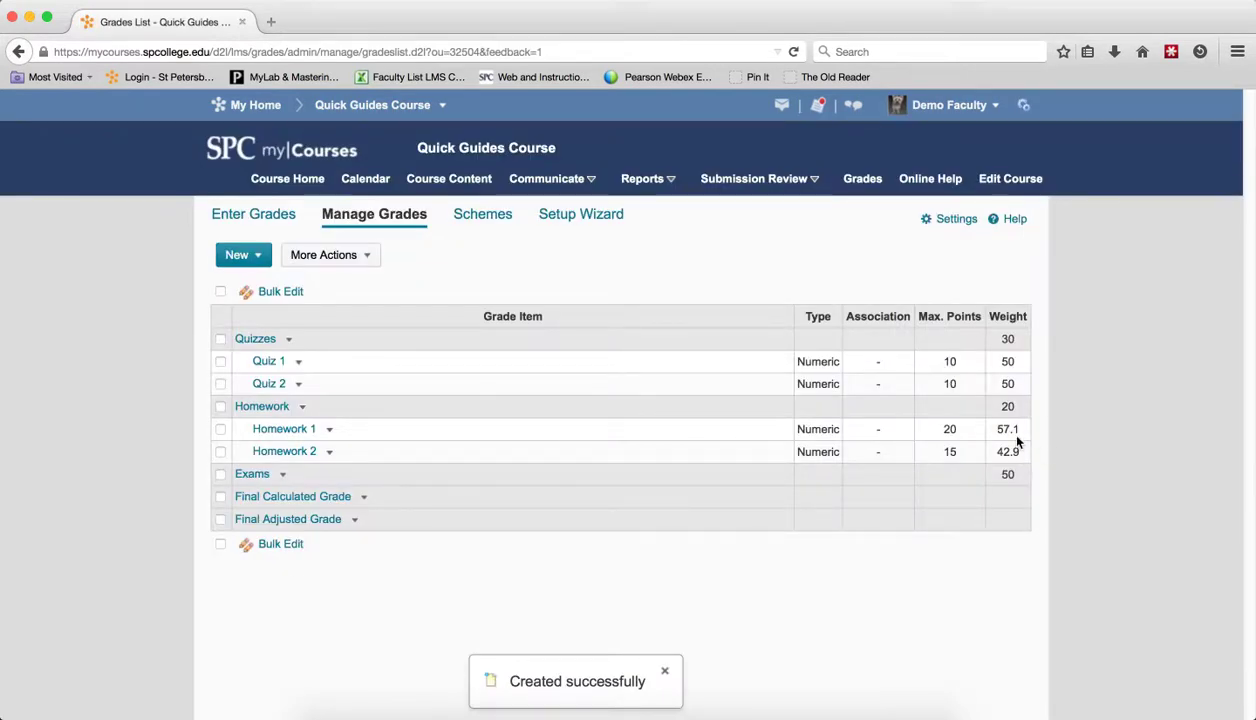
Start a new numeric grade item and name it Exam 1
{"action": "left_click", "coordinate": [243, 258]}
{"action": "left_click", "coordinate": [247, 275]}
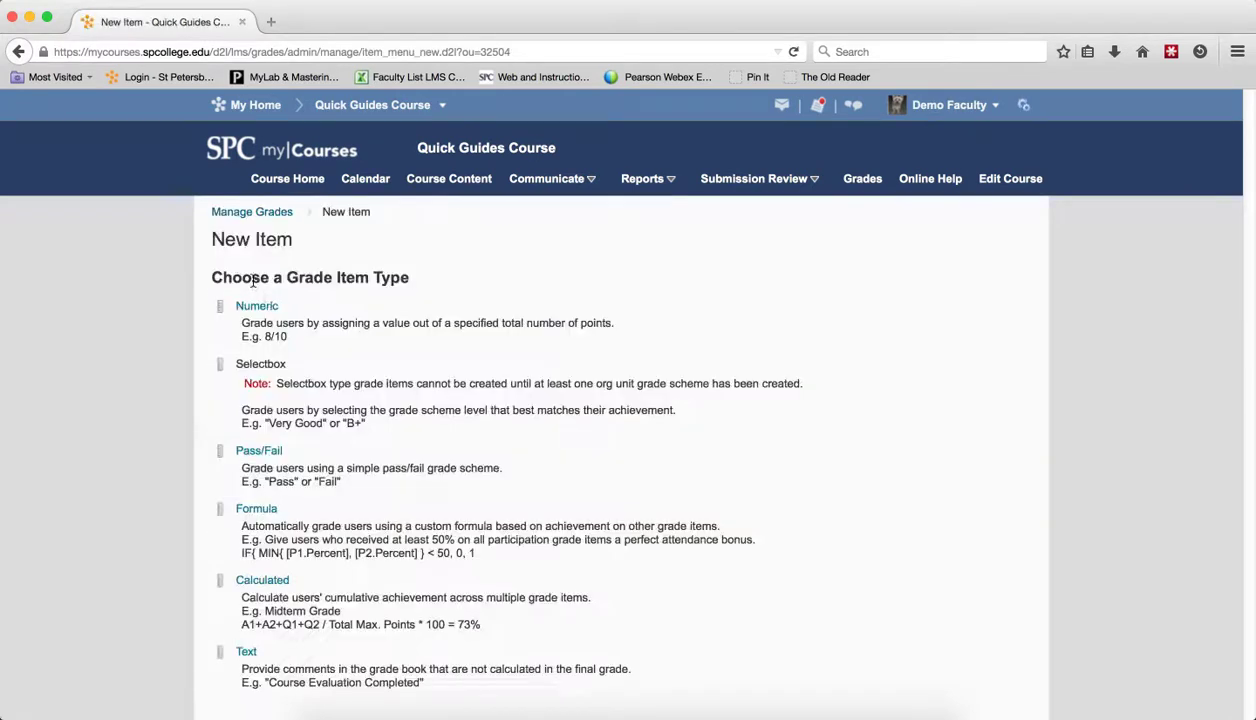
{"action": "left_click", "coordinate": [265, 310]}
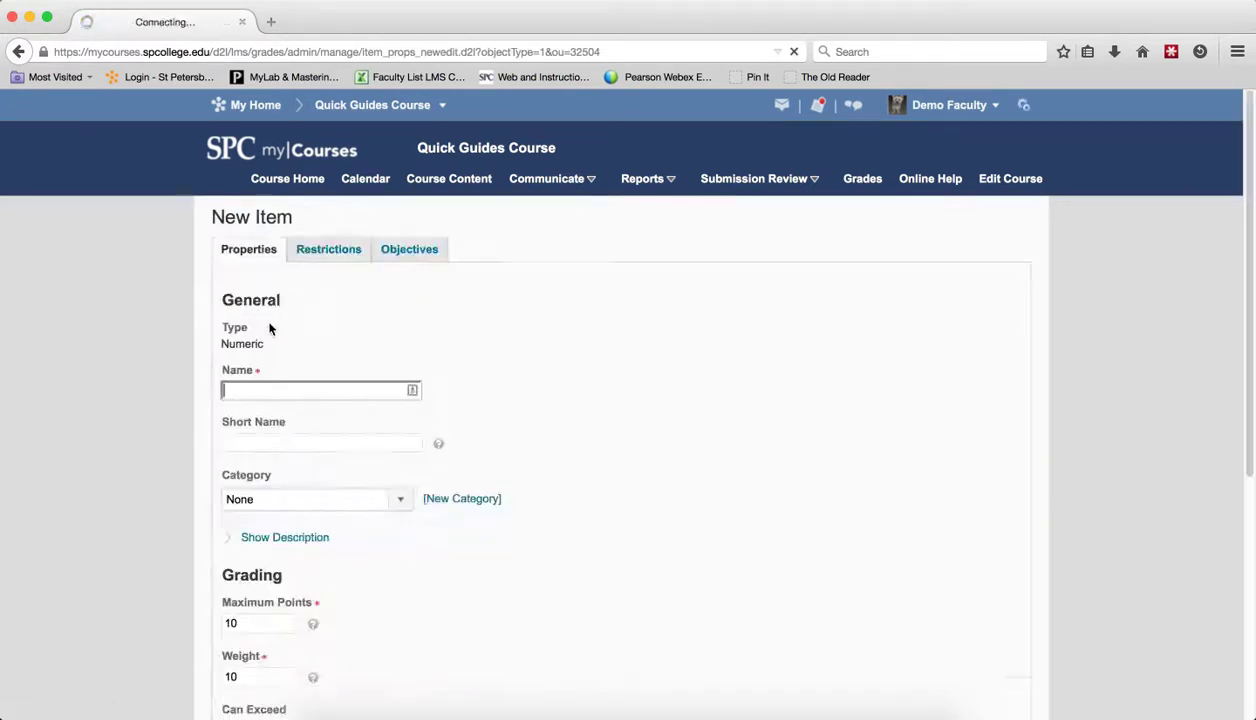
{"action": "type", "text": "Exam "}
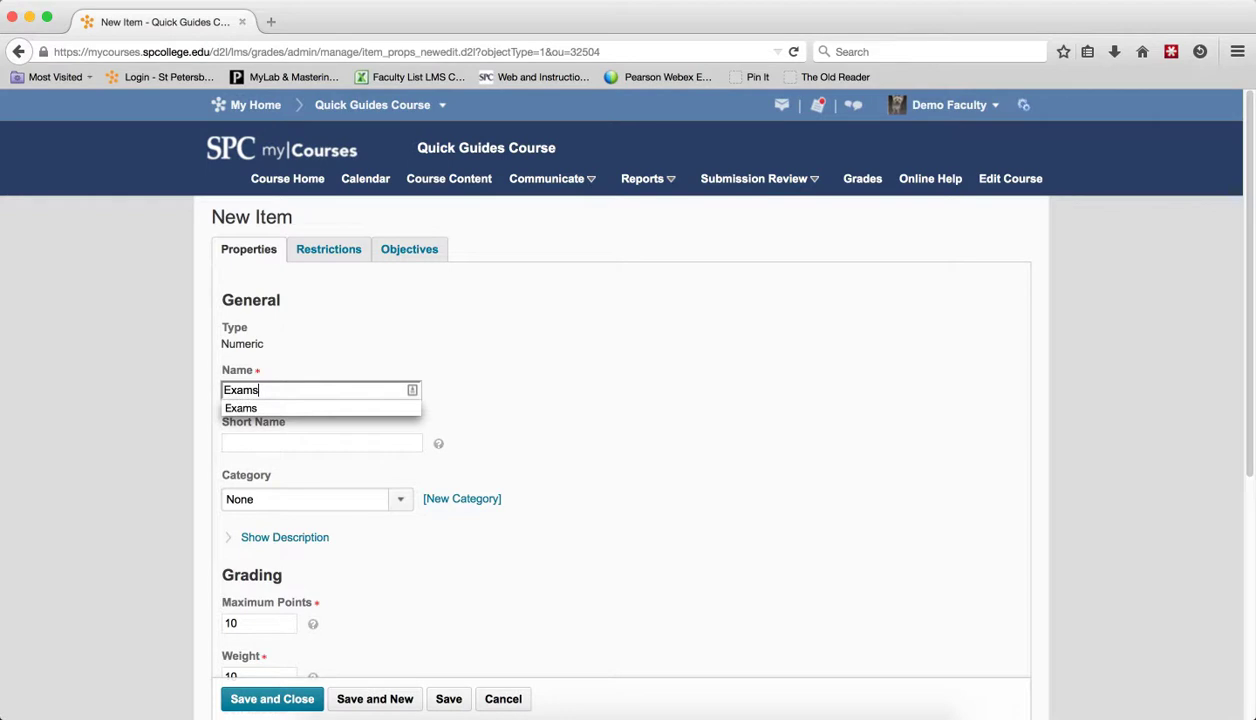
{"action": "type", "text": "1"}
{"action": "key", "text": "BackSpace"}
{"action": "key", "text": "BackSpace"}
{"action": "key", "text": "BackSpace"}
{"action": "key", "text": "BackSpace"}
{"action": "key", "text": "BackSpace"}
{"action": "key", "text": "BackSpace"}
{"action": "type", "text": "Exam 1"}
Assign Exam 1 to the Exams category with 50 maximum points and save the item
{"action": "left_click", "coordinate": [390, 499]}
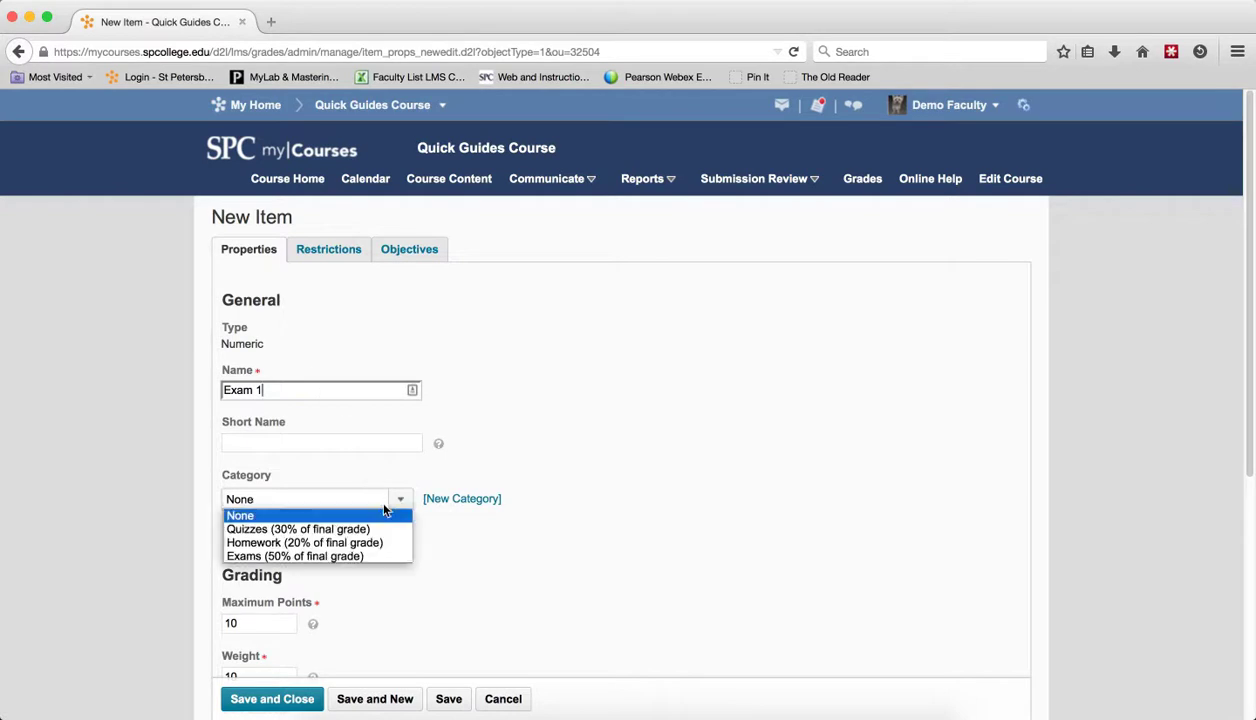
{"action": "left_click", "coordinate": [376, 550]}
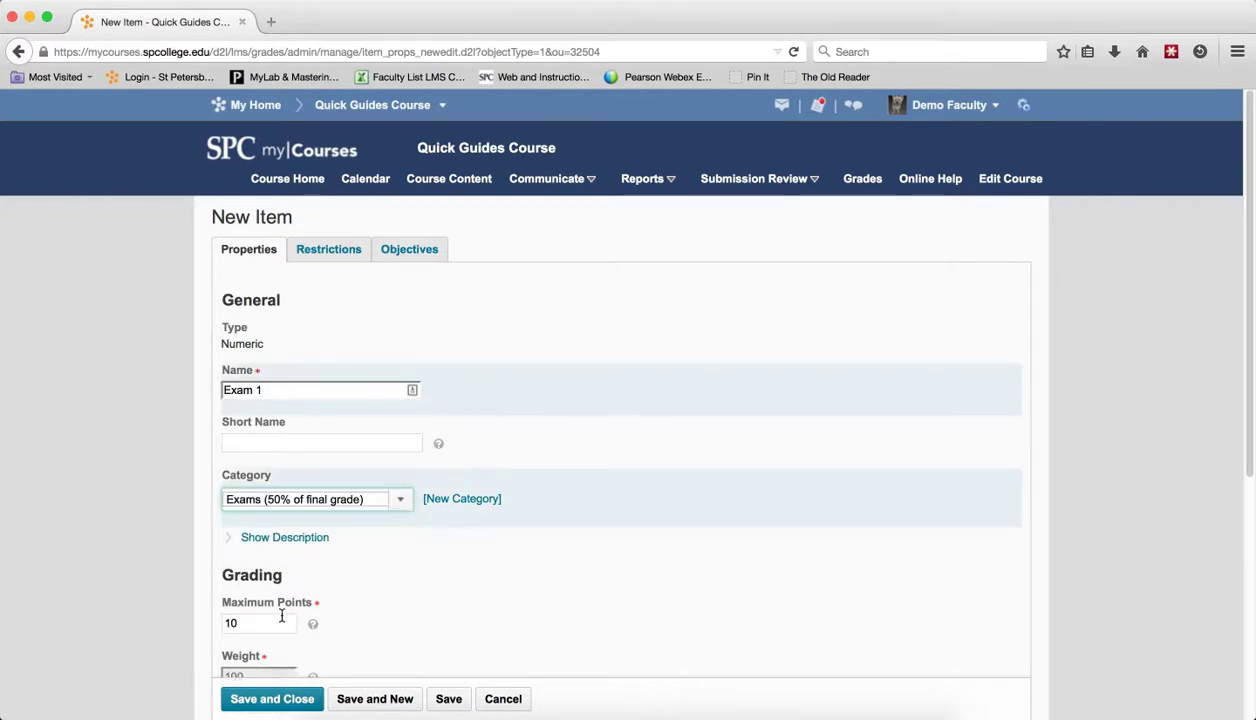
{"action": "left_click_drag", "start_coordinate": [262, 622], "coordinate": [219, 621]}
{"action": "type", "text": "50"}
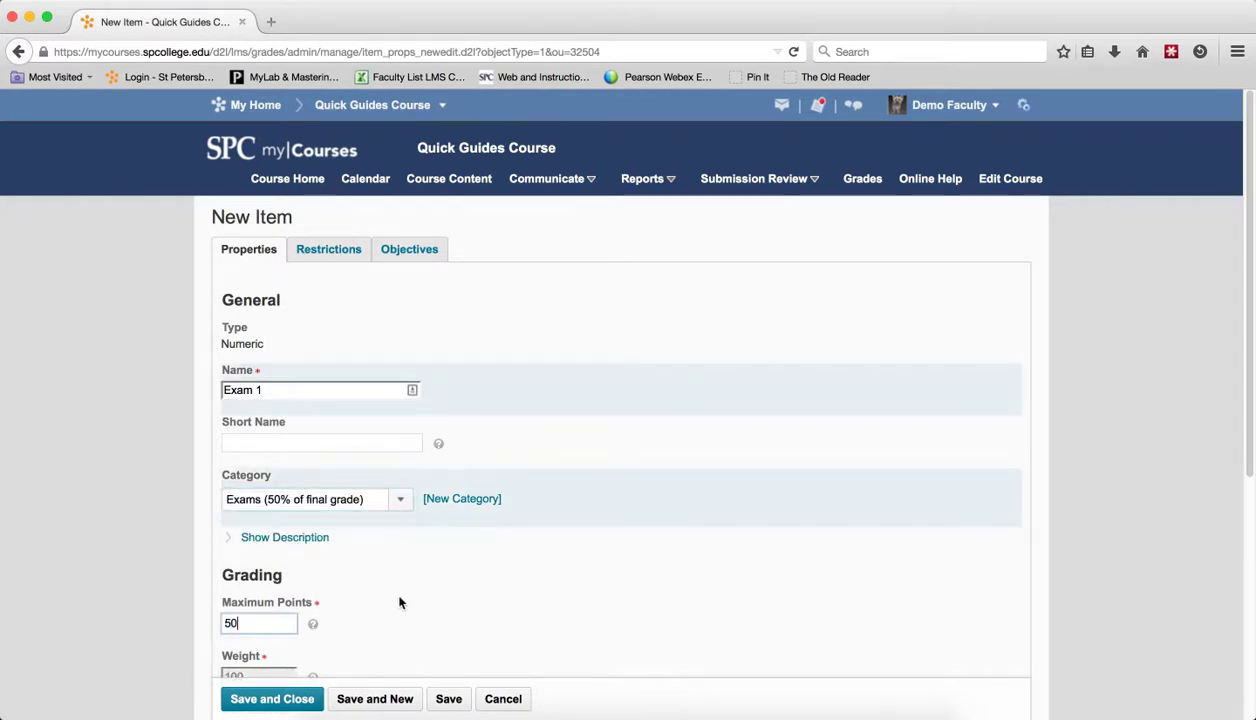
{"action": "scroll", "coordinate": [437, 621], "scroll_direction": "down", "scroll_amount": 1}
{"action": "scroll", "coordinate": [437, 621], "scroll_direction": "down", "scroll_amount": 2}
{"action": "left_click", "coordinate": [272, 702]}
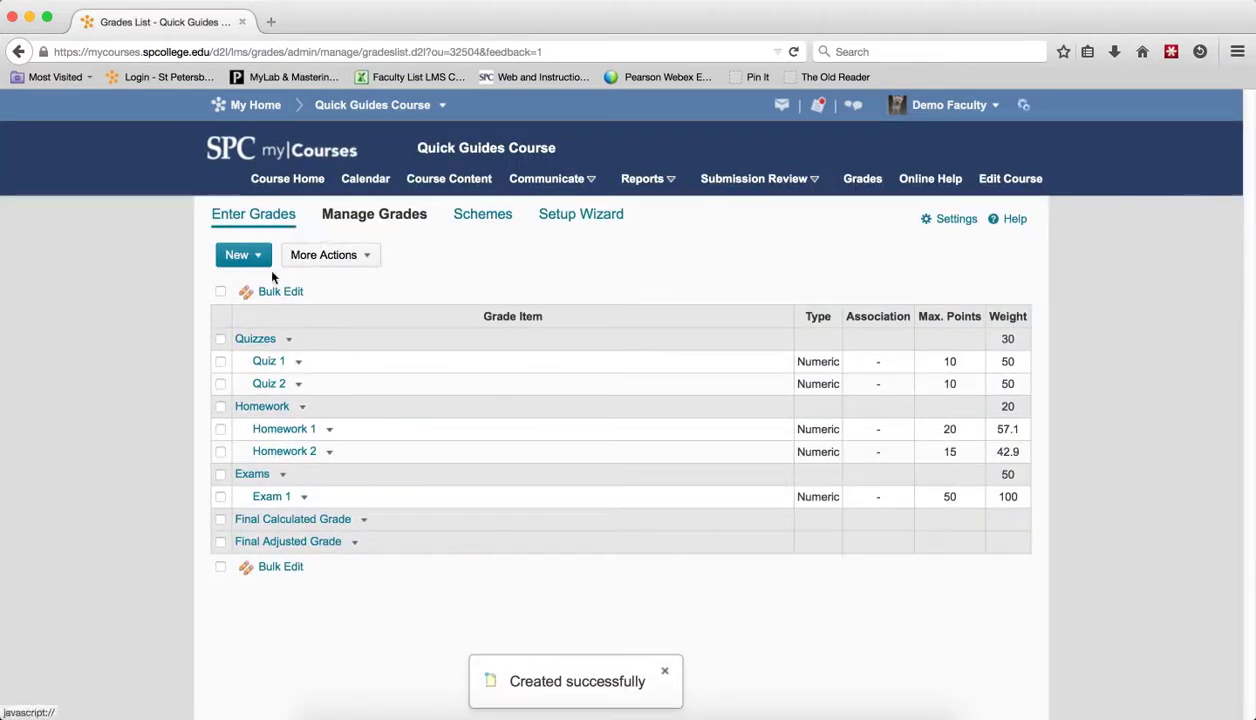
Start a new numeric grade item and name it Exam 2
{"action": "left_click", "coordinate": [260, 256]}
{"action": "left_click", "coordinate": [254, 272]}
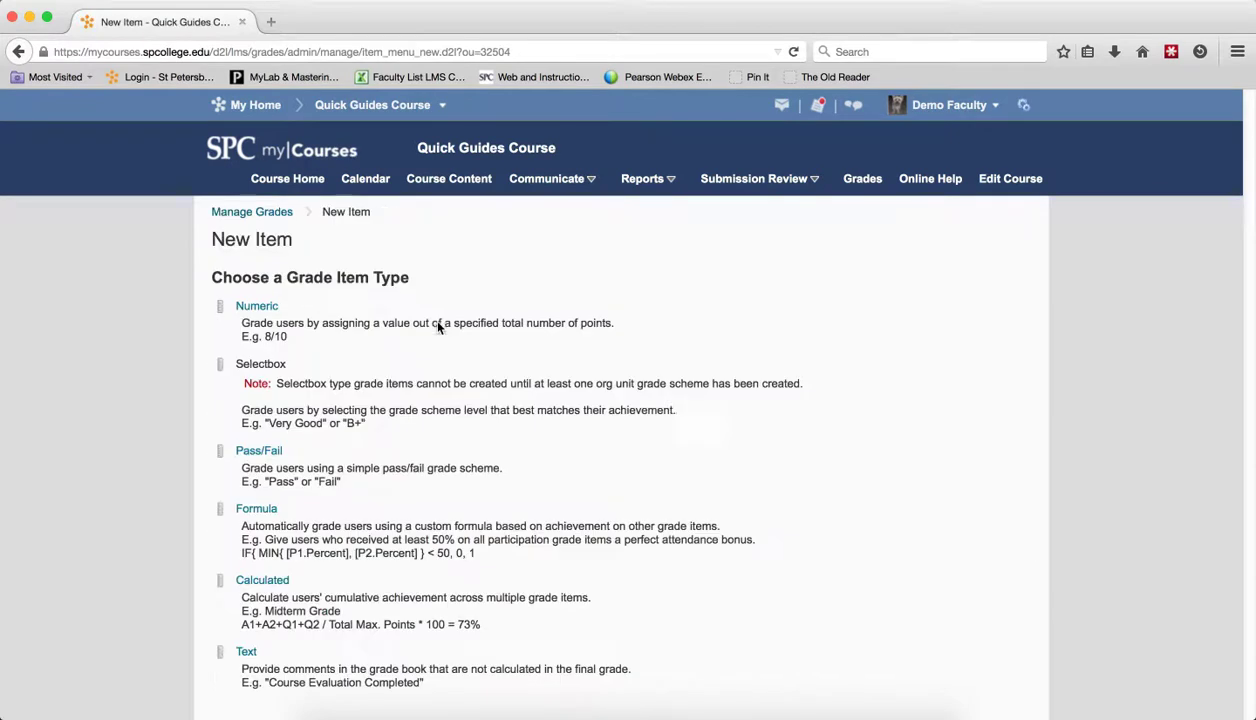
{"action": "left_click", "coordinate": [257, 308]}
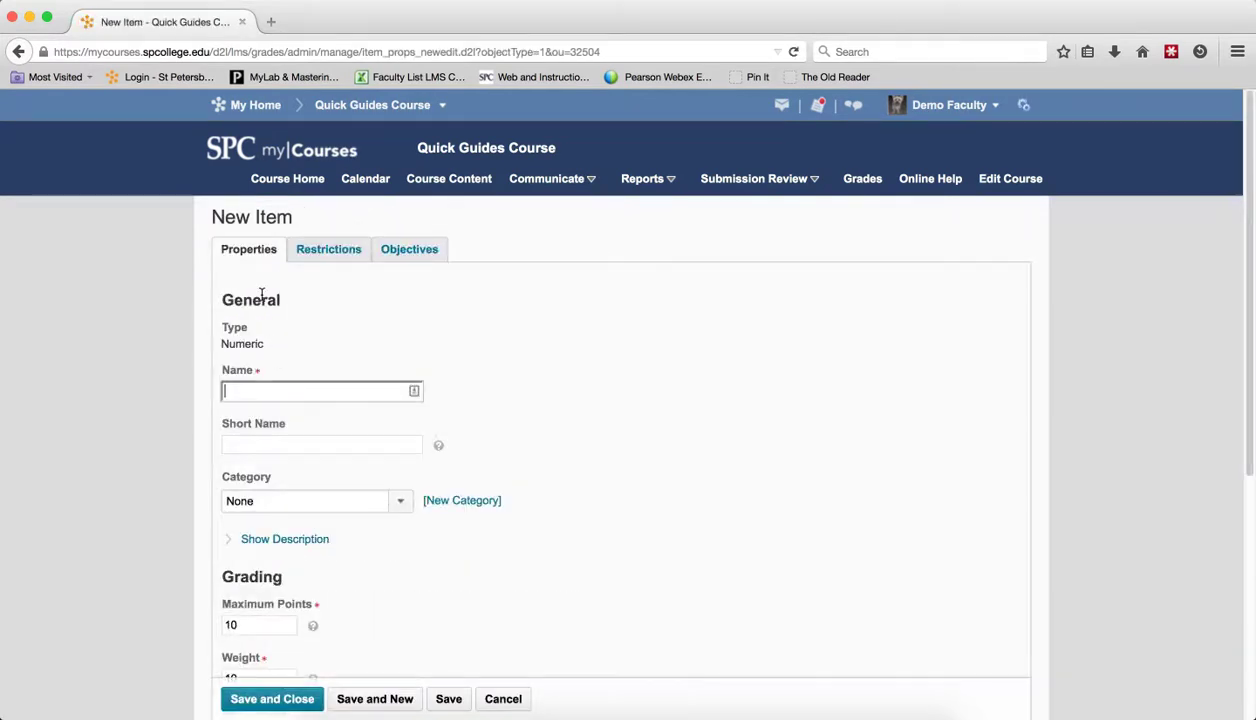
{"action": "type", "text": "Exam 2"}
Assign Exam 2 to the Exams category with 50 maximum points and save the item
{"action": "left_click", "coordinate": [340, 500]}
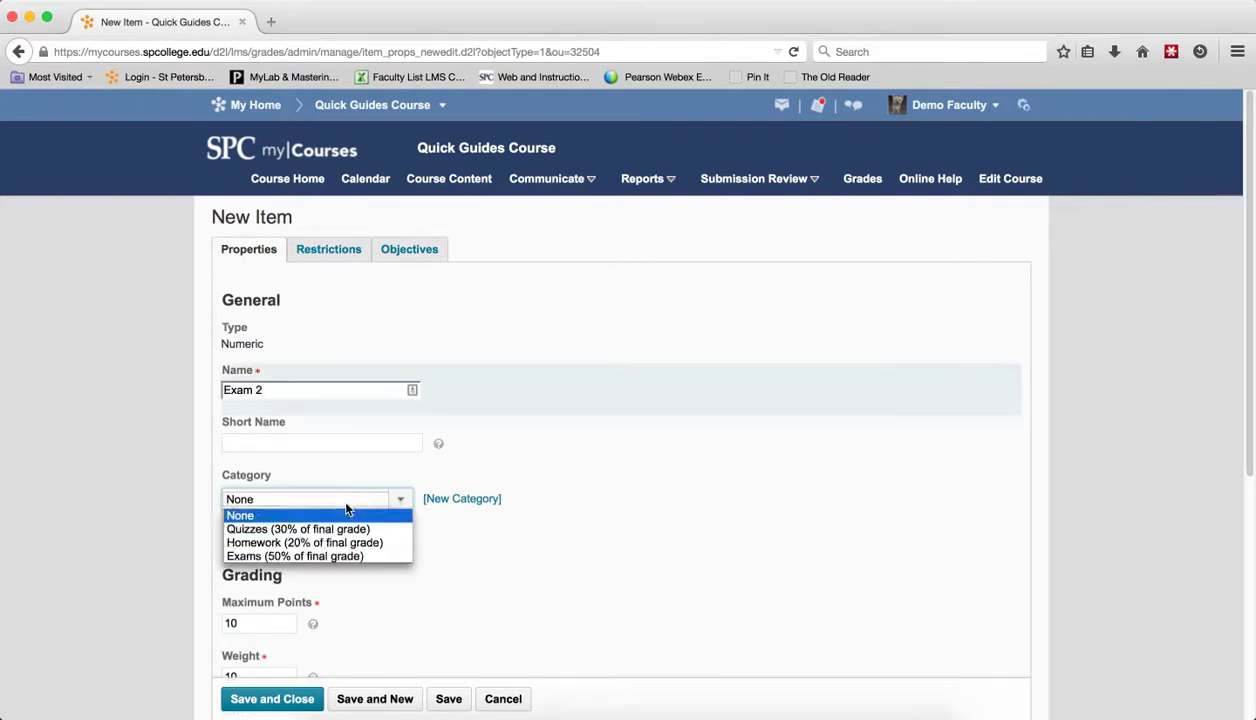
{"action": "left_click", "coordinate": [354, 558]}
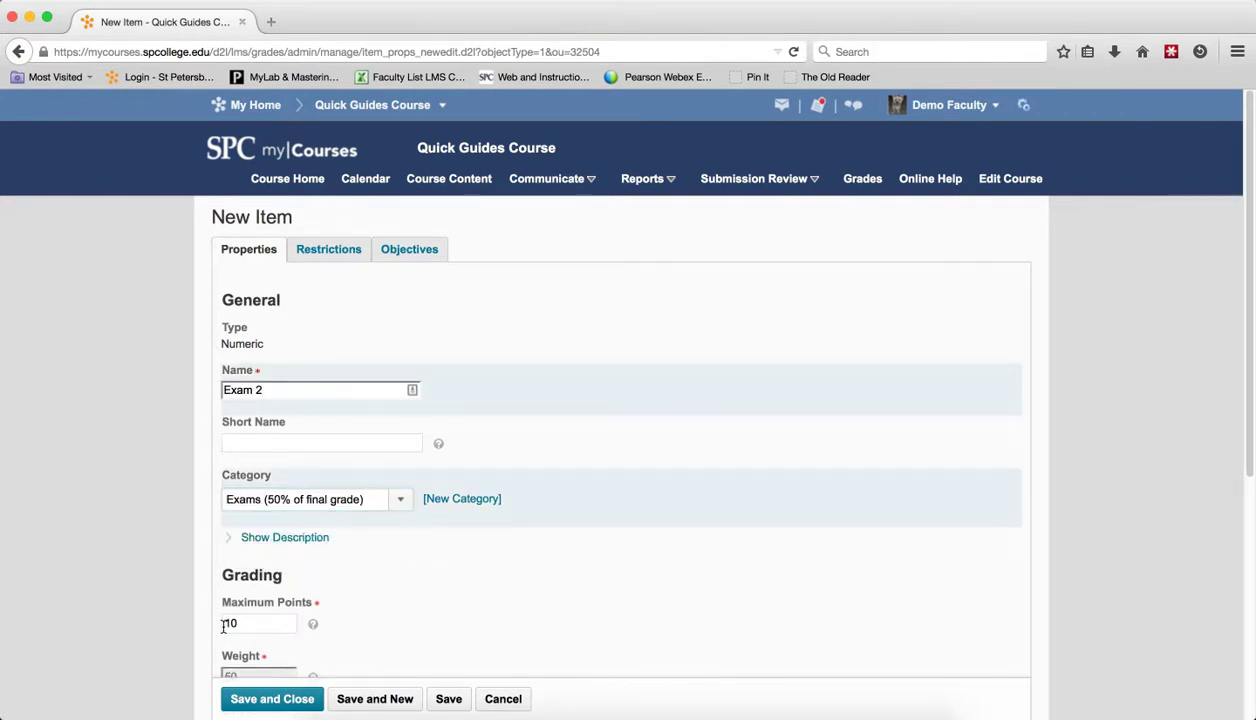
{"action": "left_click_drag", "start_coordinate": [250, 623], "coordinate": [215, 619]}
{"action": "type", "text": "2"}
{"action": "key", "text": "BackSpace"}
{"action": "type", "text": "50"}
{"action": "left_click", "coordinate": [520, 578]}
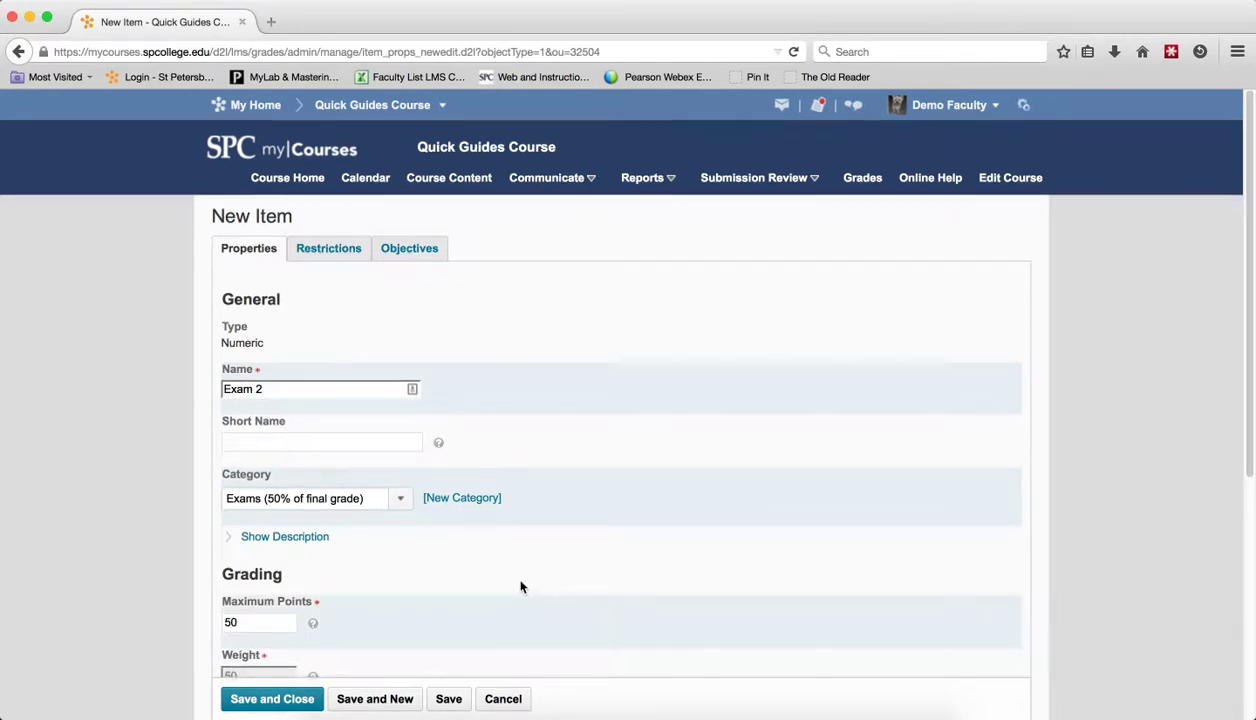
{"action": "scroll", "coordinate": [519, 586], "scroll_direction": "down", "scroll_amount": 5}
{"action": "left_click", "coordinate": [264, 702]}
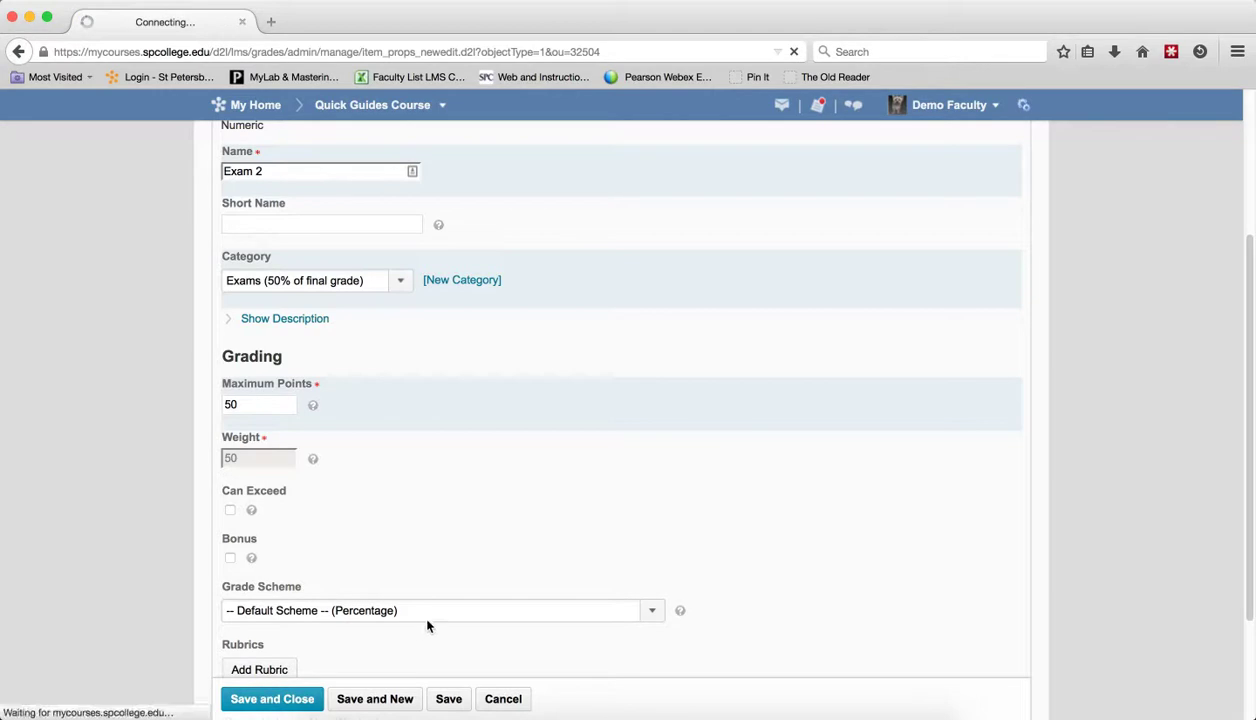